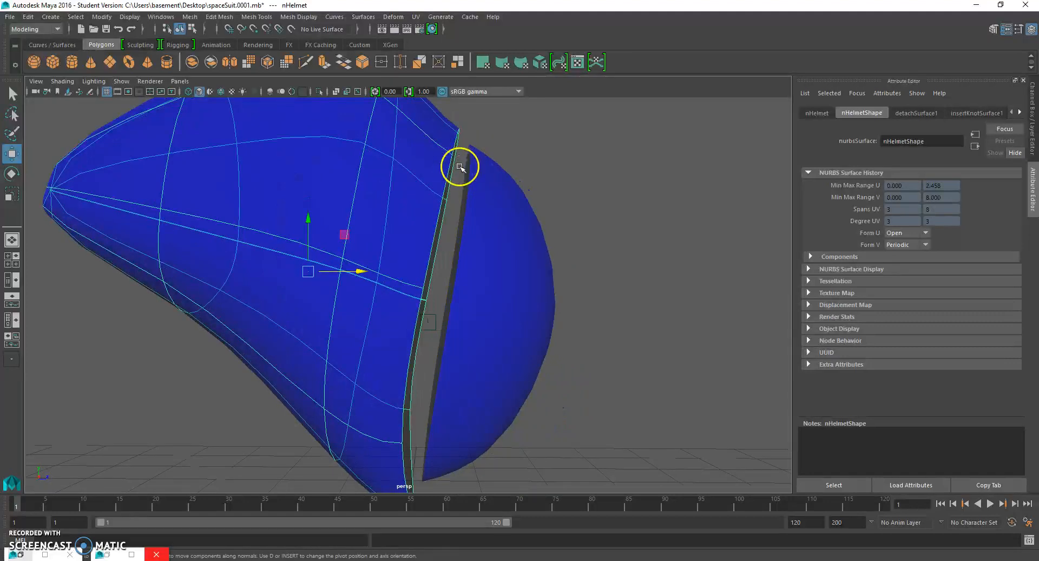
- Loft a cubic NURBS surface with 5 section spans between the facing edge isoparms of the helmet and visor
right_drag(424, 147, 425, 118)
mouse_move(503, 166)
right_down()
mouse_move(493, 145)
mouse_move(490, 153)
right_up()
click(480, 147)
mouse_move(455, 153)
alt+mouse_down()
mouse_move(459, 181)
mouse_move(496, 190)
mouse_move(339, 181)
mouse_move(419, 223)
mouse_move(416, 209)
mouse_move(559, 221)
mouse_move(427, 222)
alt+mouse_up()
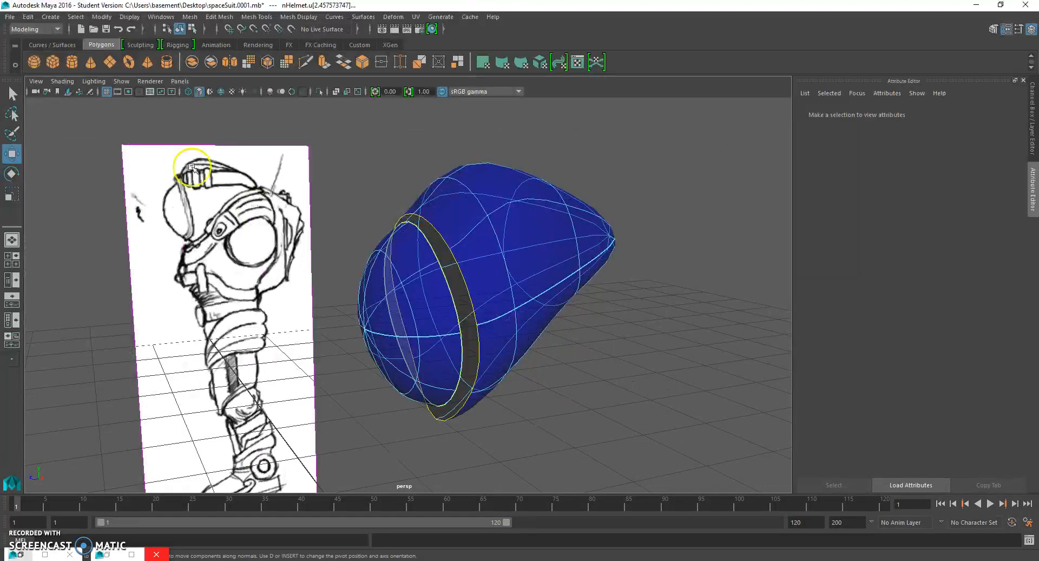
click(363, 16)
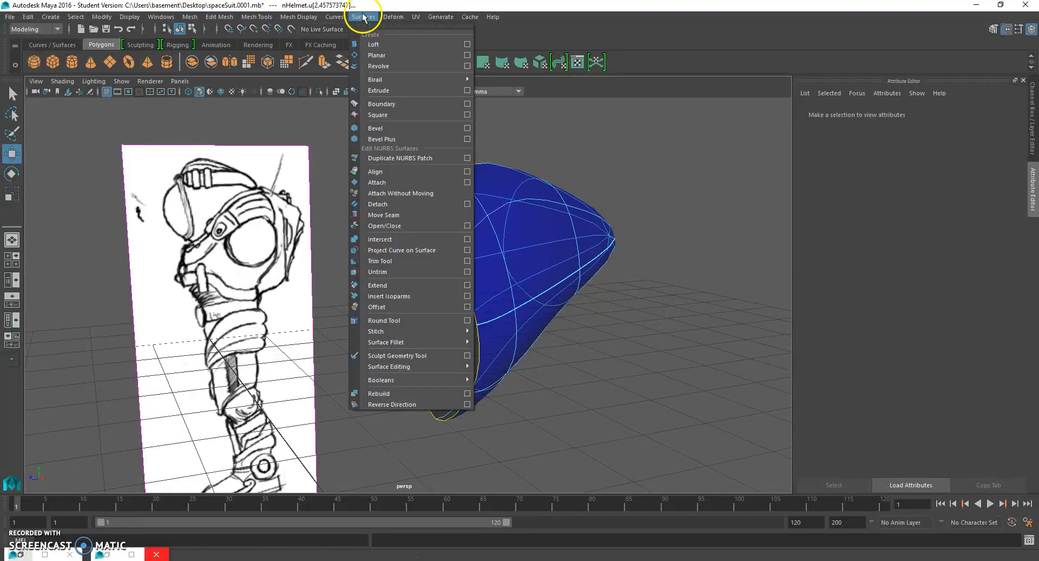
click(466, 48)
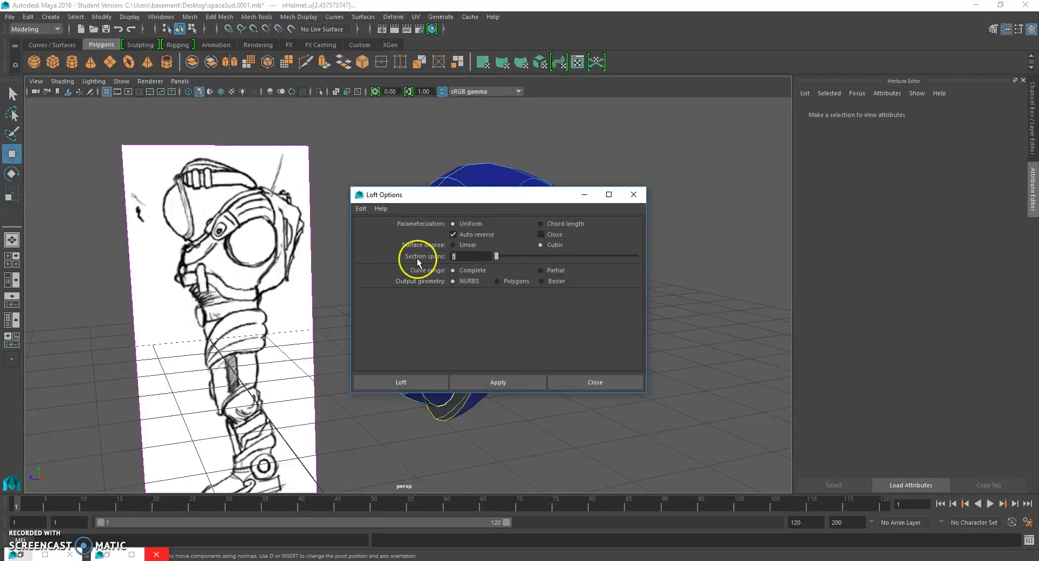
click(401, 382)
scroll(490, 265, up, 8)
alt+drag(525, 221, 545, 260)
scroll(548, 225, up, 2)
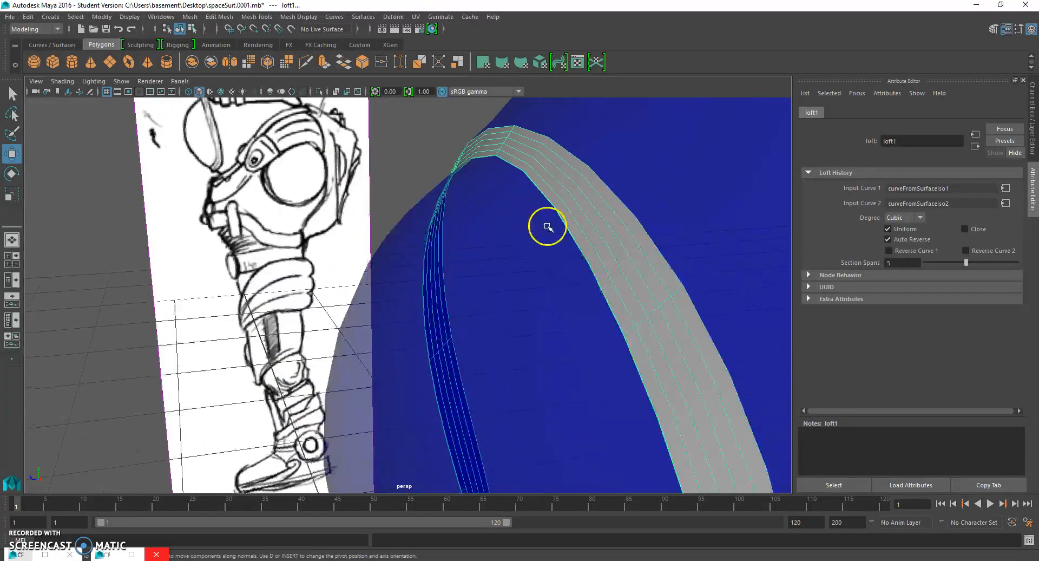
- Display the hulls of the lofted strip between the helmet and visor for component editing
click(580, 188)
click(440, 145)
scroll(598, 219, down, 4)
alt+drag(598, 218, 599, 243)
click(470, 239)
right_drag(474, 232, 523, 232)
scroll(529, 239, up, 5)
alt+middle_drag(576, 217, 521, 264)
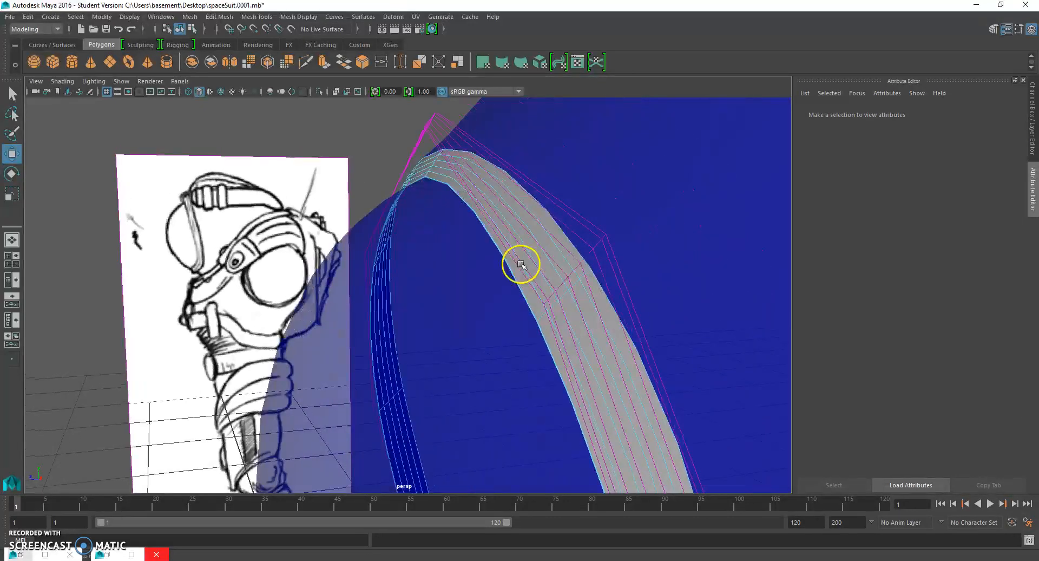
alt+drag(552, 248, 551, 244)
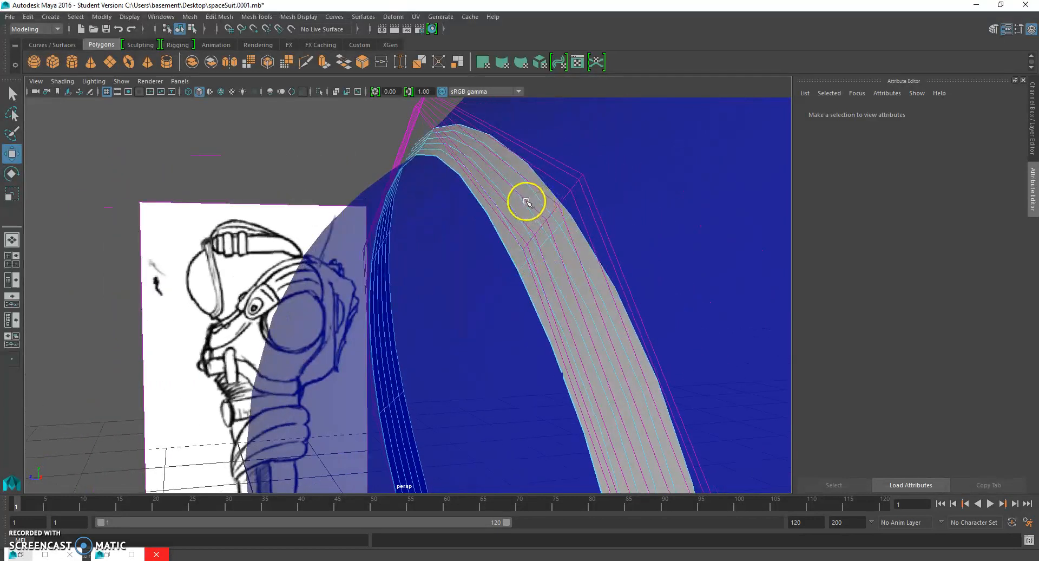
- Move hull rows cv[0:7][4] and cv[0:7][5] of the lofted strip along the Z axis to start shaping the rim
click(528, 181)
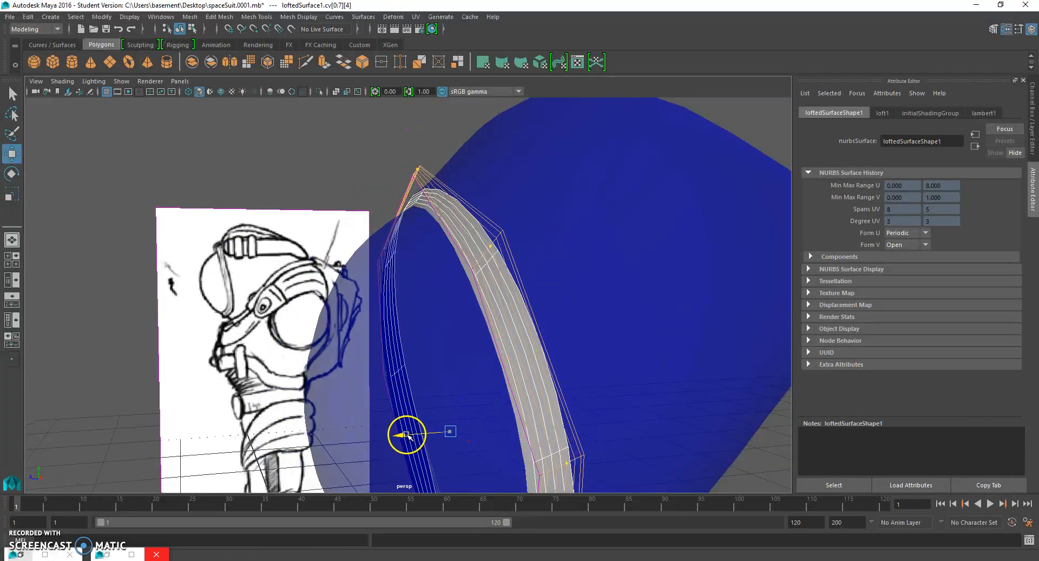
alt+drag(411, 435, 558, 237)
click(618, 204)
alt+drag(609, 217, 391, 430)
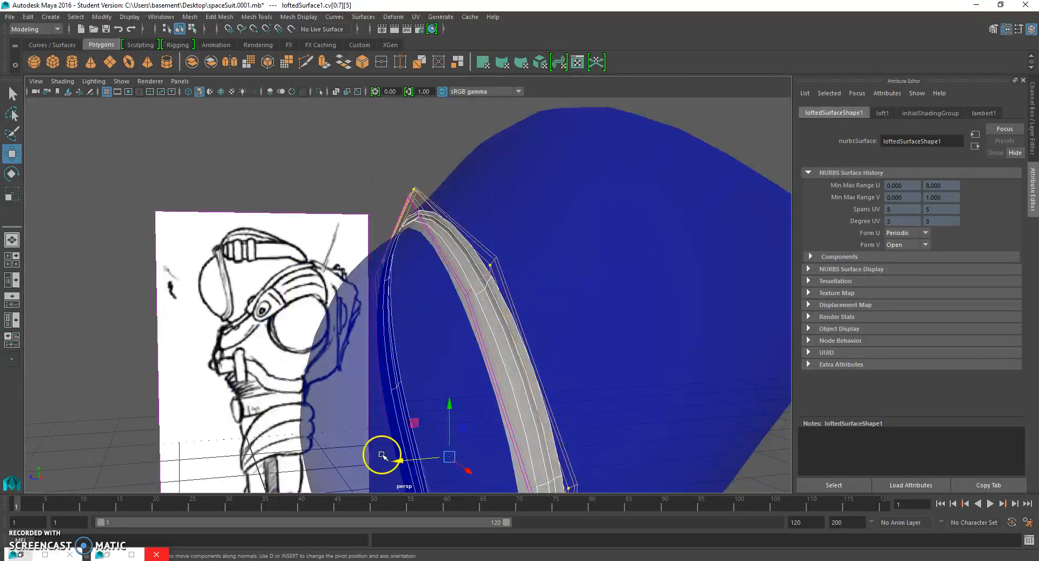
drag(398, 467, 405, 458)
- Try scaling and rotating hull row cv[0:7][5] together with its neighbouring row, then undo both transforms
alt+right_drag(466, 388, 546, 310)
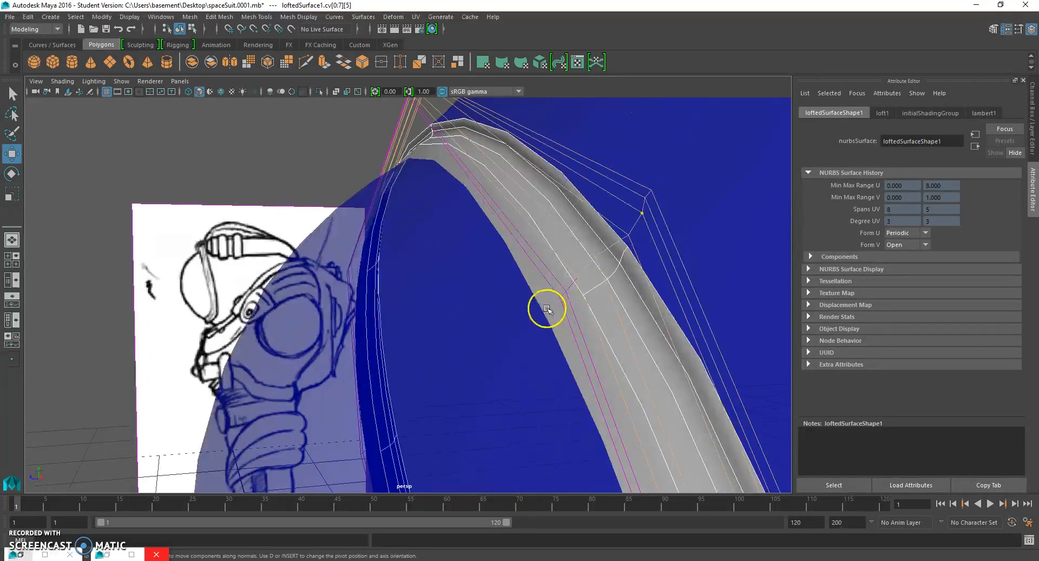
shift+click(618, 227)
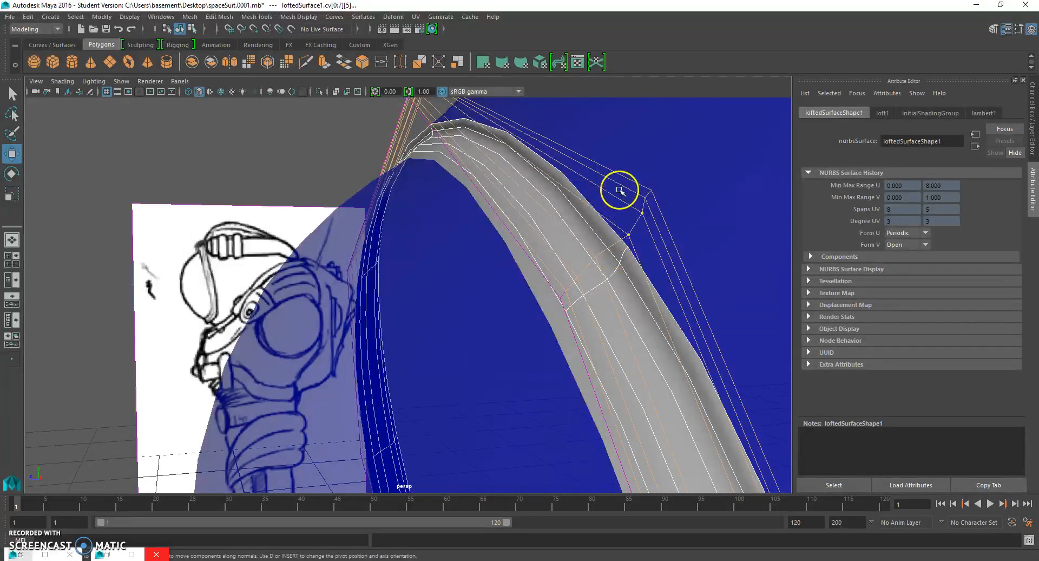
shift+click(639, 179)
key(ctrl+z)
click(11, 194)
alt+drag(560, 236, 457, 288)
click(11, 174)
drag(416, 296, 410, 297)
key(ctrl+z)
key(ctrl+z)
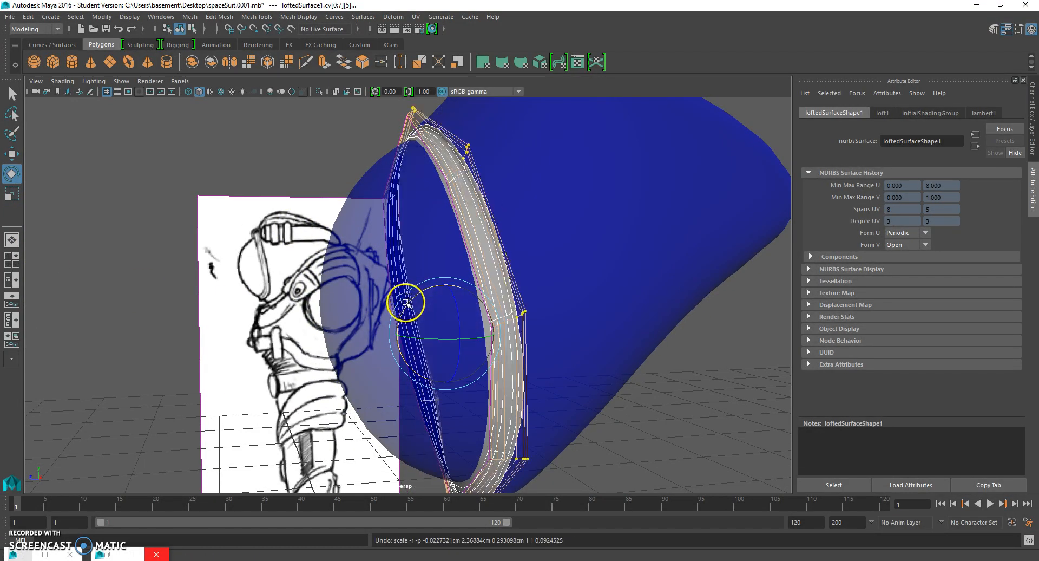
- Reselect only hull row cv[0:7][4] of the lofted strip and shift it slightly along Z
click(706, 349)
mouse_move(706, 349)
alt+mouse_down()
mouse_move(598, 329)
mouse_move(710, 322)
mouse_move(677, 255)
mouse_move(575, 366)
mouse_move(510, 329)
alt+mouse_up()
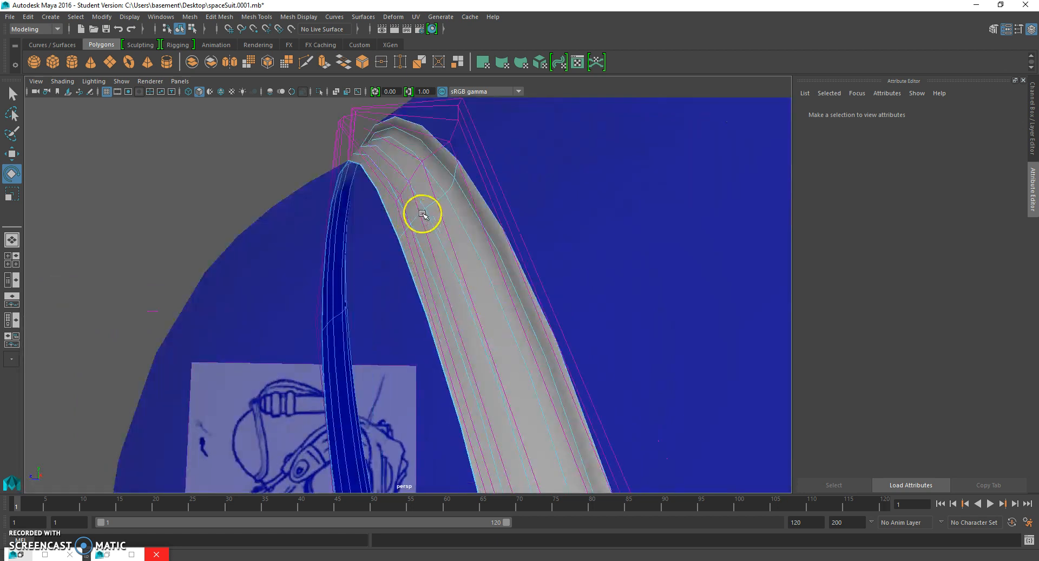
alt+drag(423, 214, 416, 204)
click(444, 172)
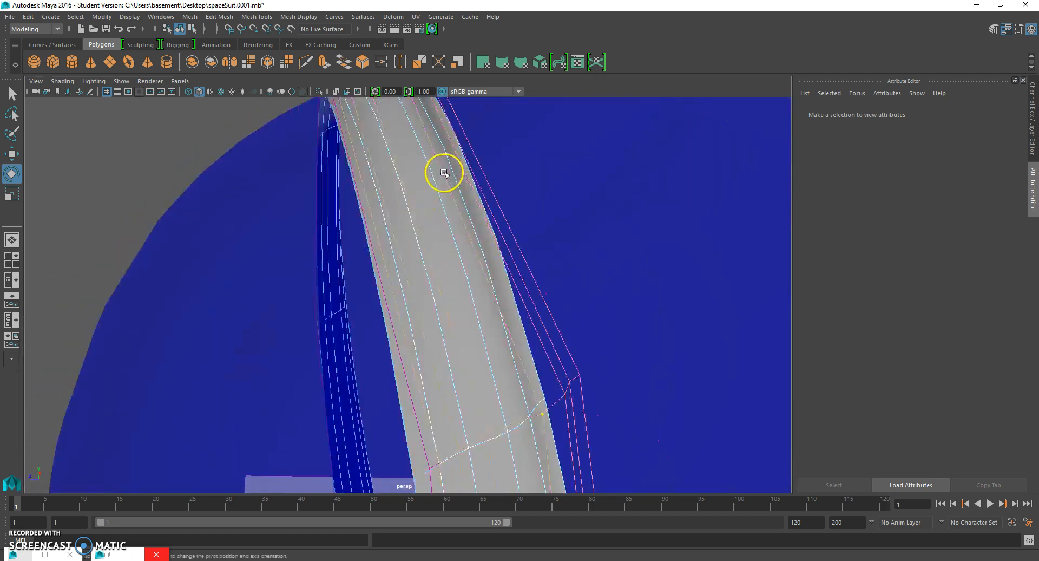
scroll(436, 209, down, 3)
click(12, 154)
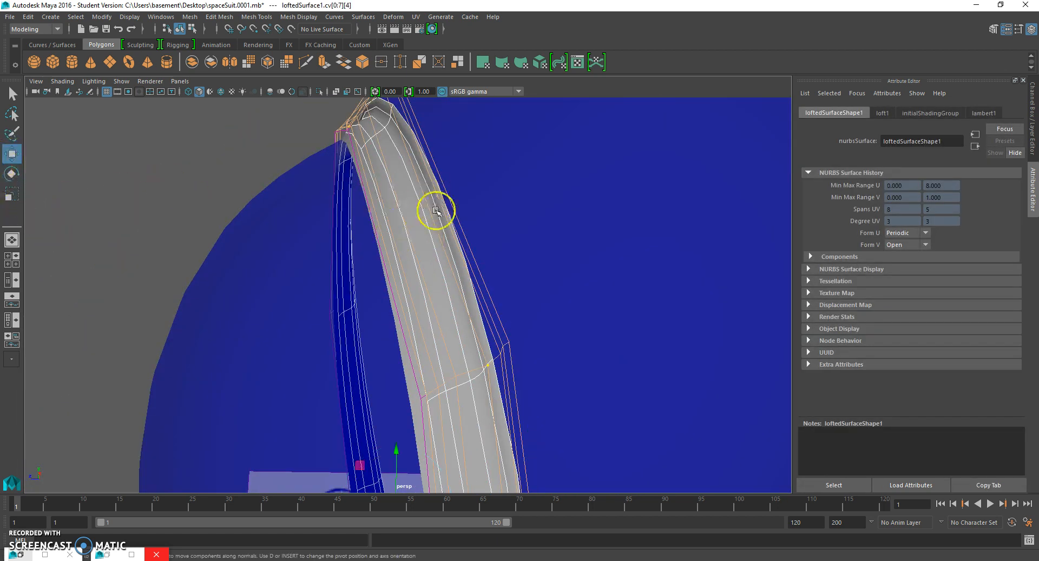
scroll(453, 239, up, 4)
alt+middle_drag(448, 180, 448, 176)
drag(356, 407, 359, 407)
- Shift hull row cv[0:7][3] along Z toward the helmet side of the strip
key(Left)
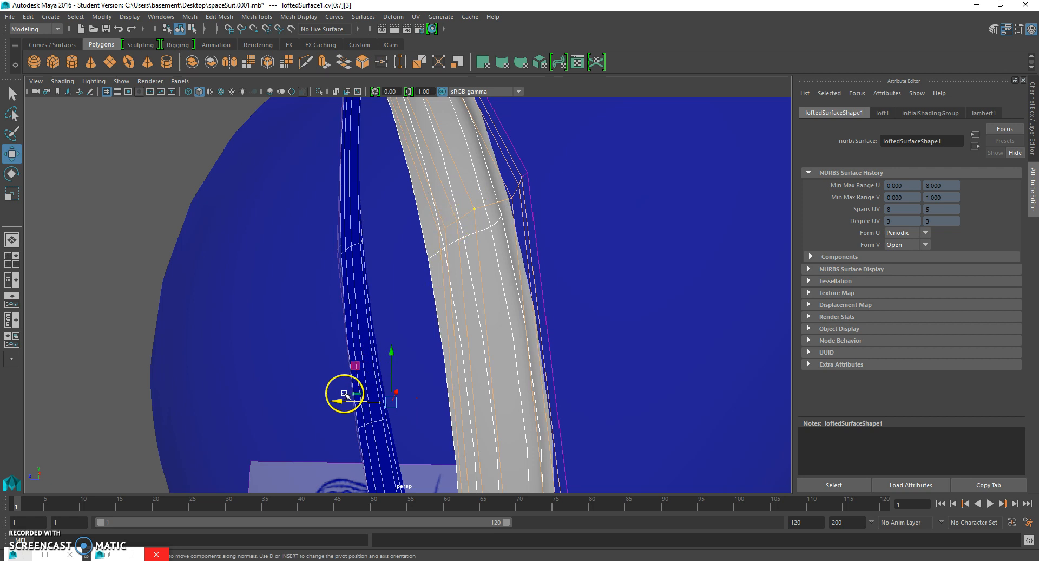
key(ctrl+z)
key(ctrl+z)
drag(343, 406, 362, 393)
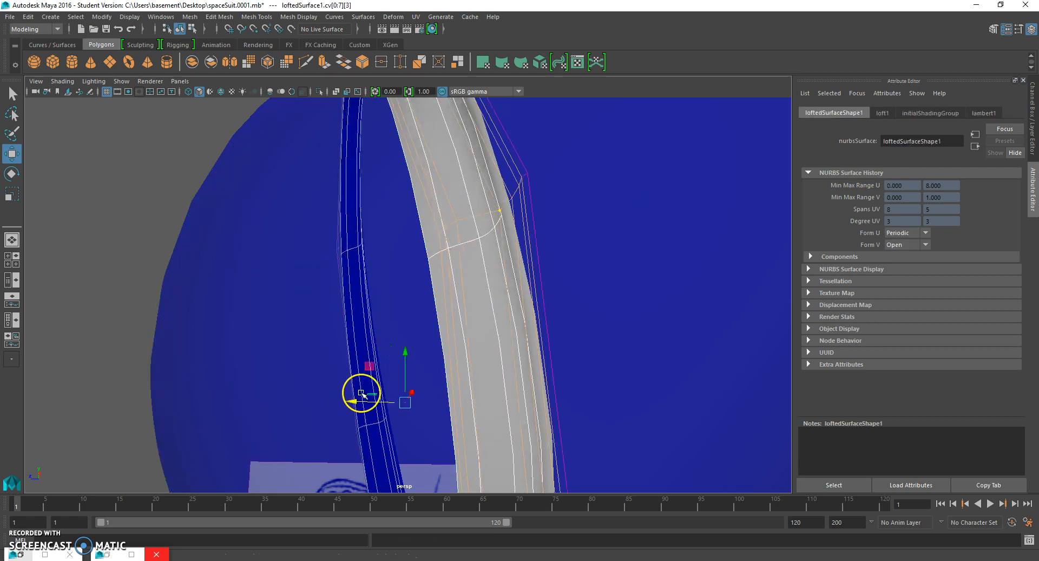
alt+drag(419, 148, 411, 300)
scroll(561, 224, up, 2)
scroll(464, 255, down, 3)
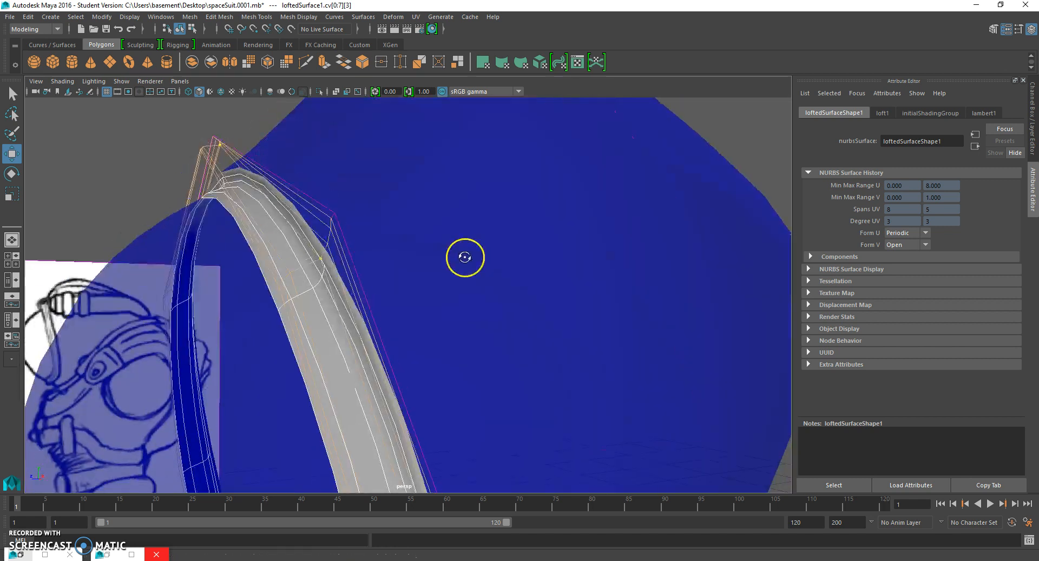
scroll(218, 225, up, 2)
scroll(181, 127, up, 2)
- Select hull row cv[0:7][1] near the visor edge and move it slightly along Z
alt+drag(182, 127, 263, 207)
key(Down)
key(Down)
click(16, 193)
scroll(371, 347, down, 3)
alt+middle_drag(289, 464, 311, 374)
mouse_move(311, 374)
alt+mouse_down()
mouse_move(319, 371)
mouse_move(339, 418)
mouse_move(408, 376)
mouse_move(415, 235)
mouse_move(387, 246)
alt+mouse_up()
click(11, 153)
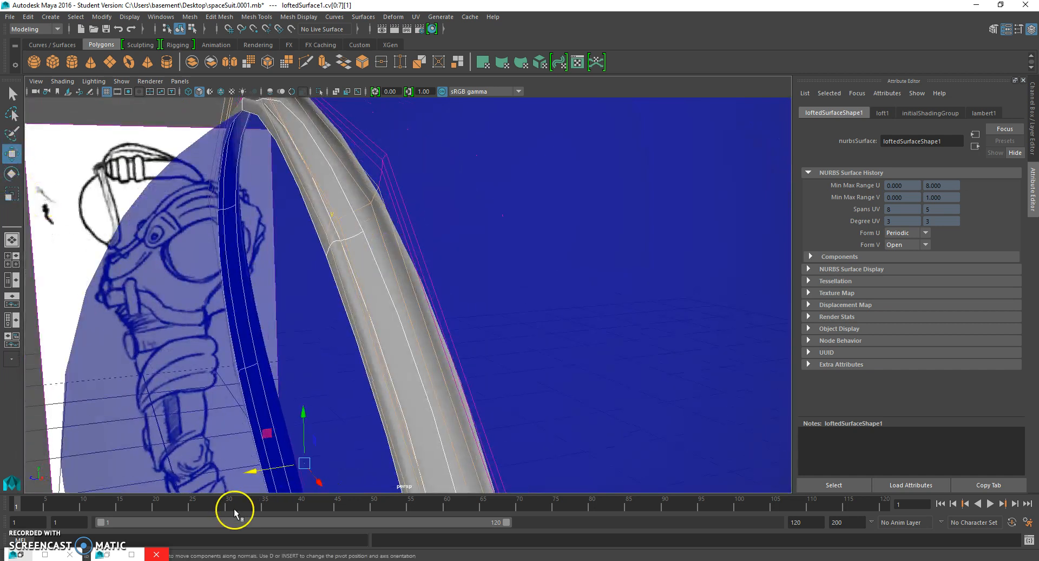
drag(253, 471, 251, 471)
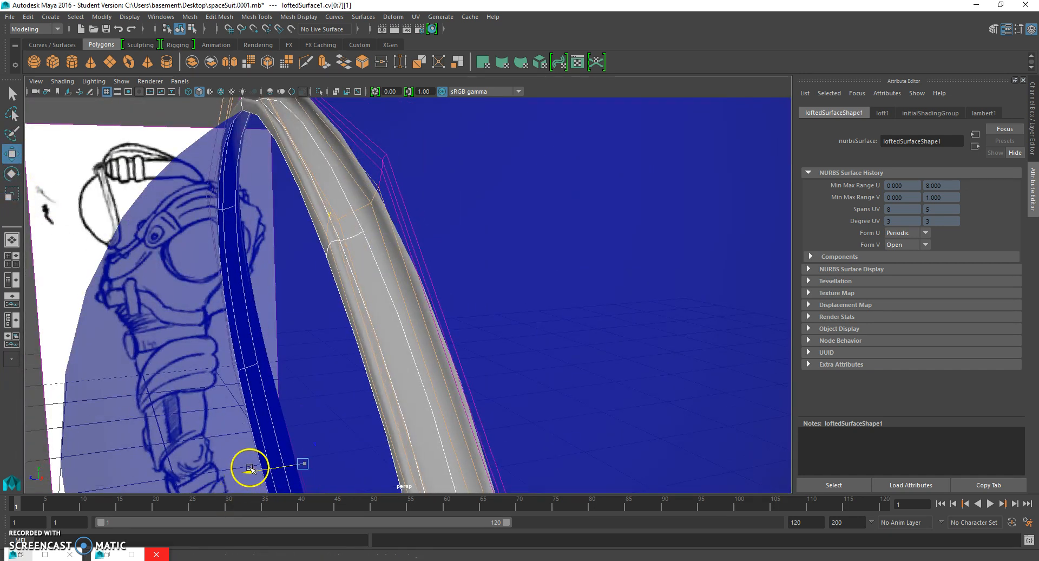
- Move hull row cv[0:7][2] along Z to shape the visor side of the rim, and deselect it
click(324, 196)
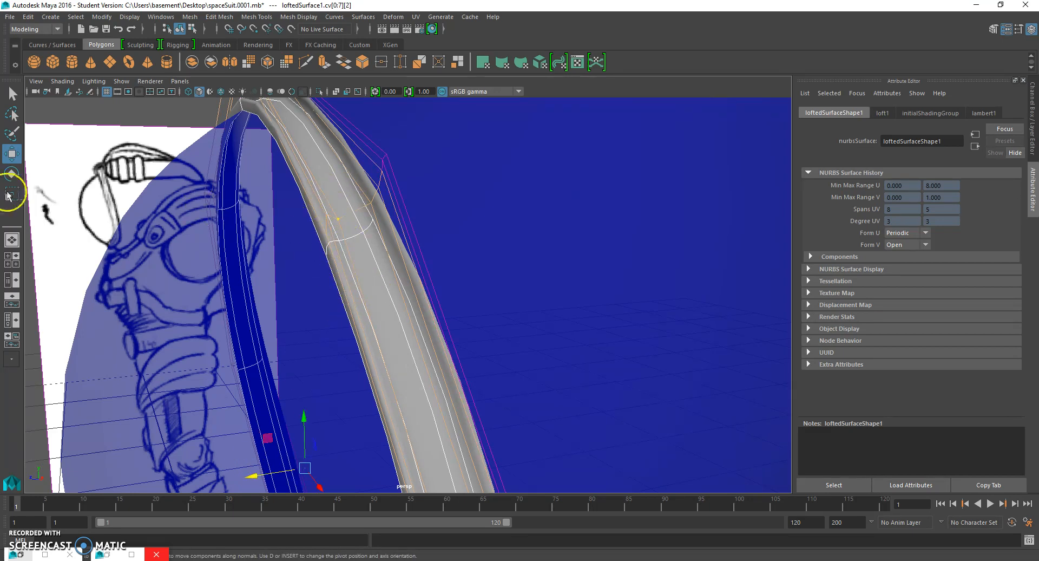
click(11, 194)
mouse_move(336, 412)
alt+mouse_down()
mouse_move(300, 417)
mouse_move(333, 414)
alt+mouse_up()
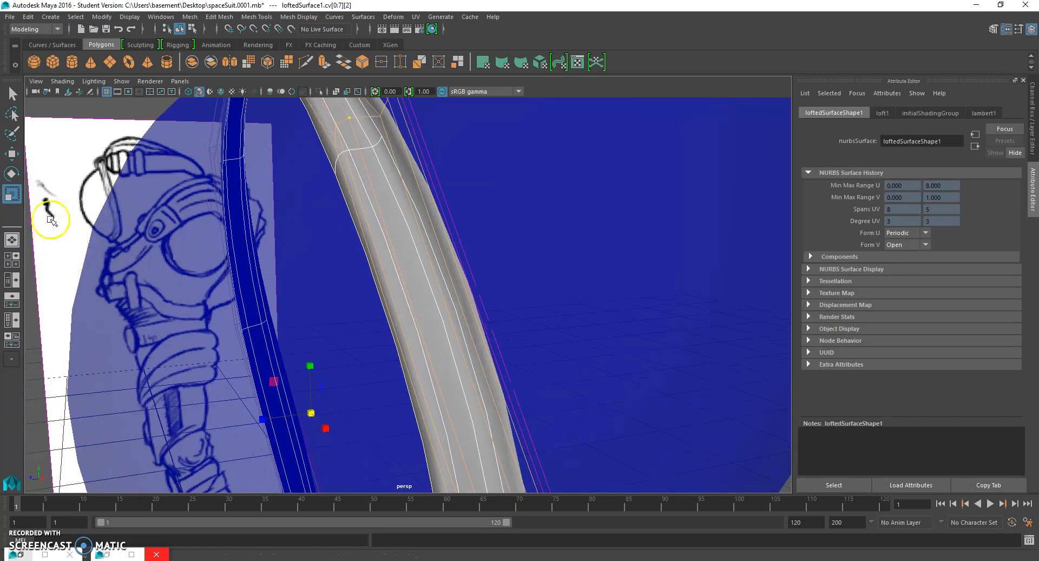
click(9, 152)
drag(258, 420, 471, 370)
click(781, 261)
alt+drag(782, 261, 512, 112)
alt+drag(527, 167, 522, 307)
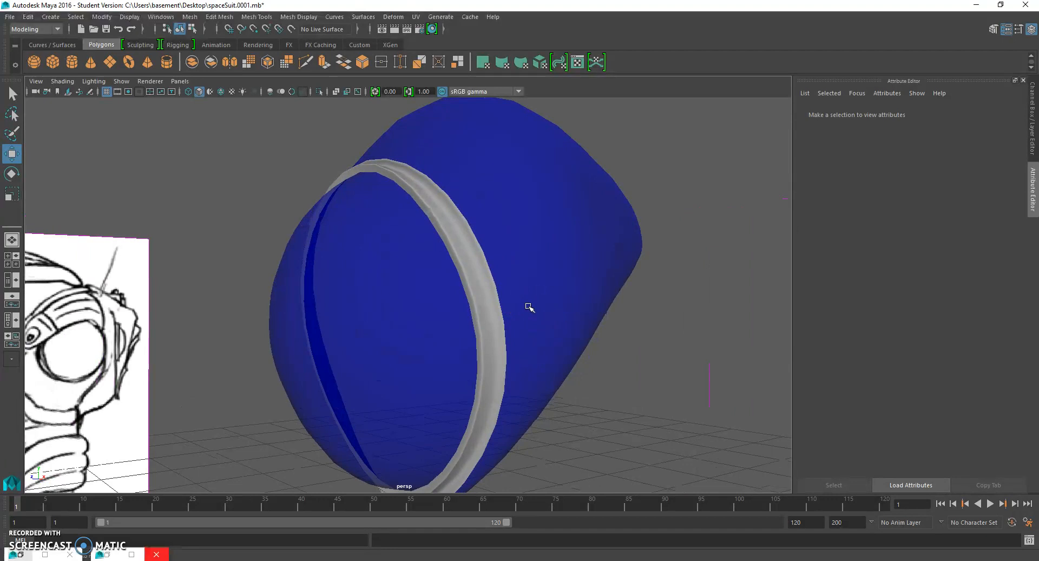
- Show the rim's hulls again and nudge hull row cv[0:7][3] along Z toward the helmet
alt+right_drag(529, 307, 521, 247)
click(540, 187)
alt+right_drag(543, 204, 520, 237)
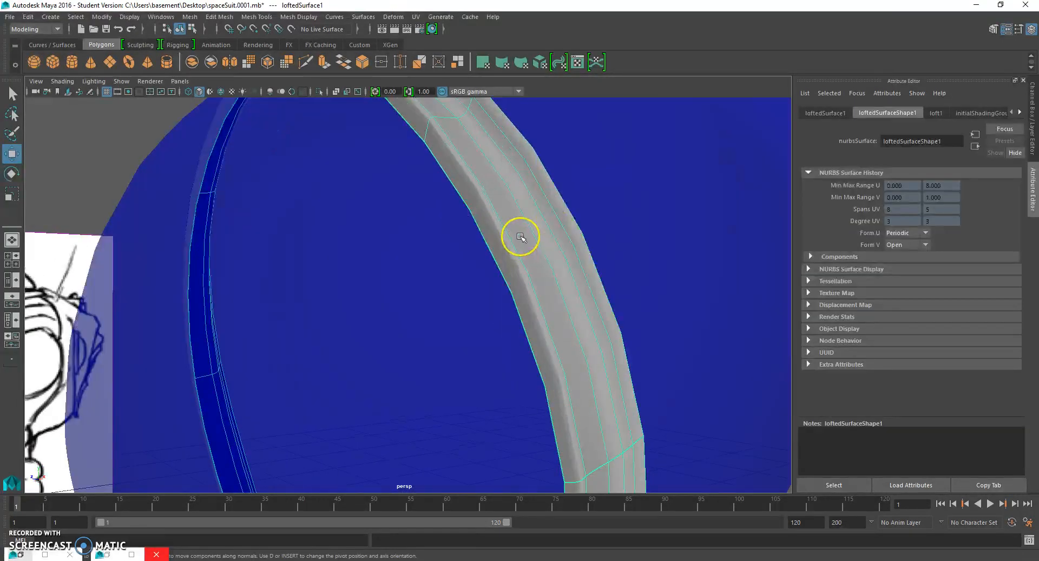
right_click(523, 177)
right_drag(521, 164, 572, 178)
alt+drag(551, 211, 535, 218)
alt+drag(432, 239, 426, 209)
click(433, 215)
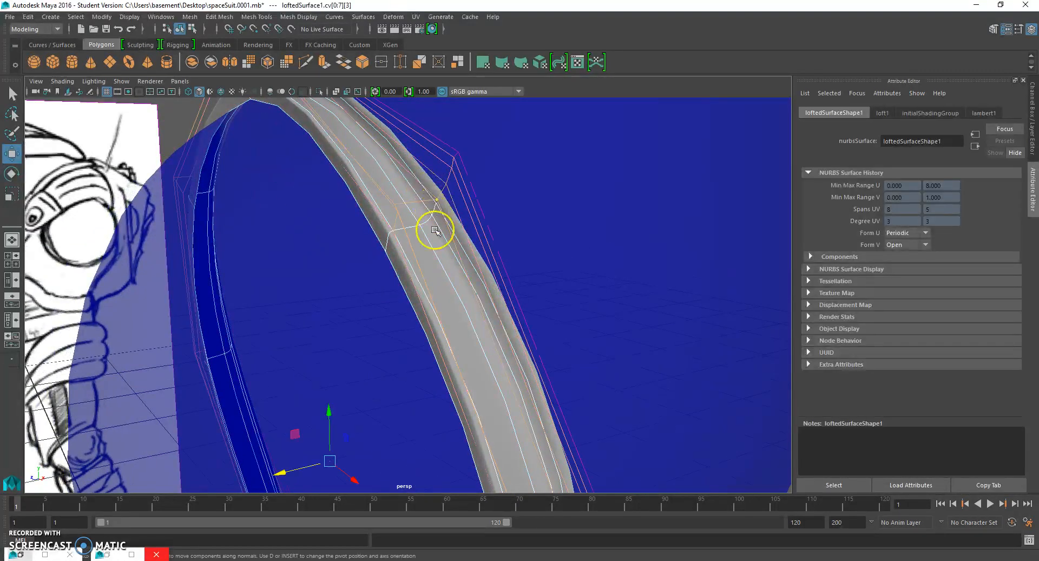
drag(281, 473, 285, 474)
alt+drag(336, 308, 406, 271)
- Nudge hull row cv[0:7][2] of the rim along Z toward the visor
click(522, 247)
scroll(431, 379, down, 3)
alt+middle_drag(432, 378, 398, 340)
mouse_move(262, 464)
mouse_down()
mouse_move(282, 459)
mouse_move(260, 465)
mouse_up()
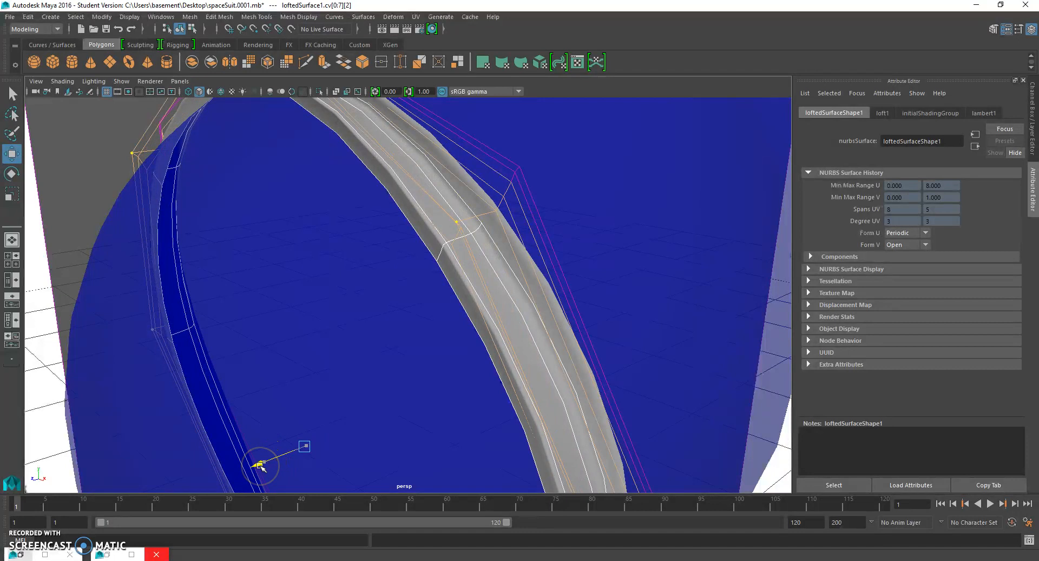
alt+drag(363, 392, 381, 376)
alt+right_drag(381, 376, 461, 311)
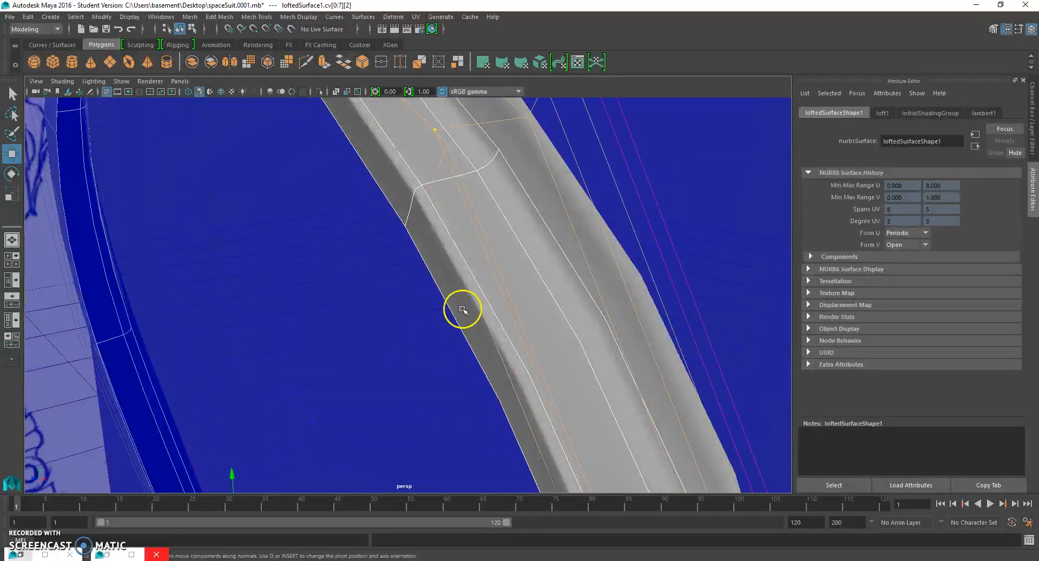
- Nudge hull row cv[0:7][1] of the rim along Z toward the visor to tighten its front edge
alt+middle_drag(462, 311, 459, 342)
click(448, 328)
scroll(452, 338, down, 4)
drag(267, 479, 265, 478)
scroll(411, 308, up, 4)
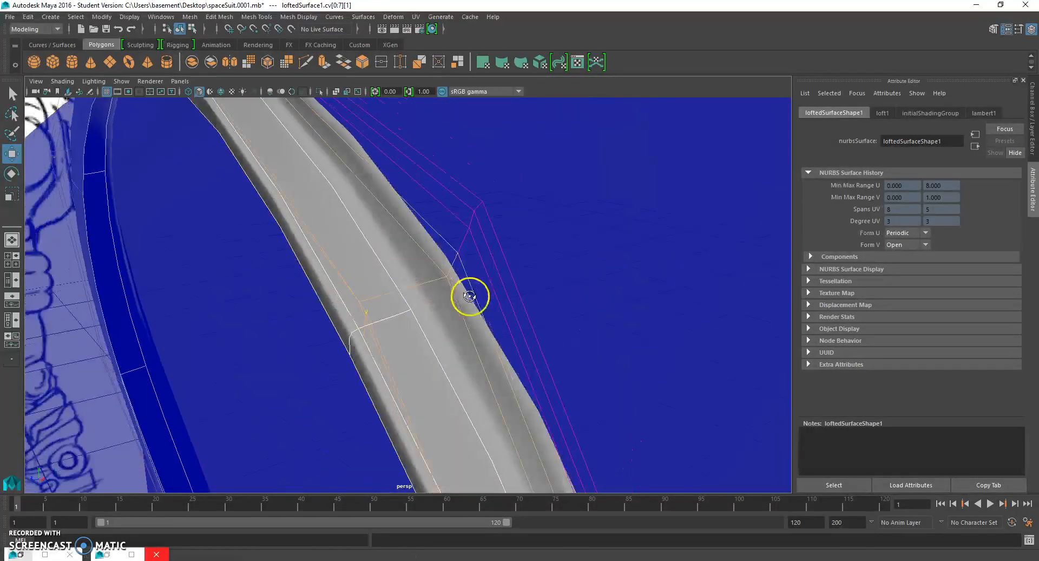
- Reselect hull row cv[0:7][3] in hull mode and adjust its position along Z
click(439, 313)
click(447, 328)
right_drag(447, 293, 479, 295)
click(439, 313)
alt+drag(411, 344, 281, 480)
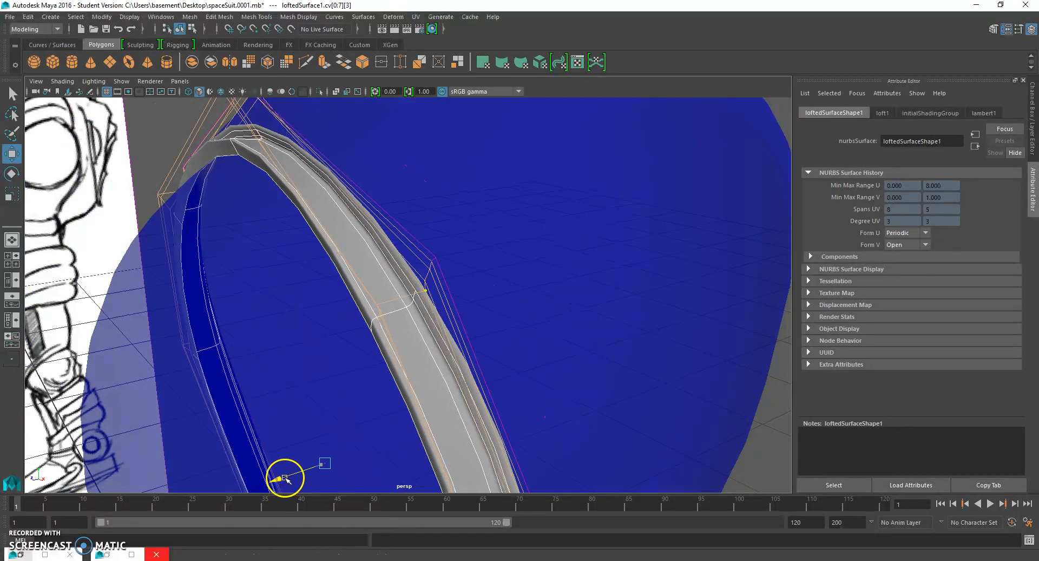
- Adjust hull row cv[0:7][5] and an adjacent row along Z to form the groove on the rim's helmet side
click(449, 287)
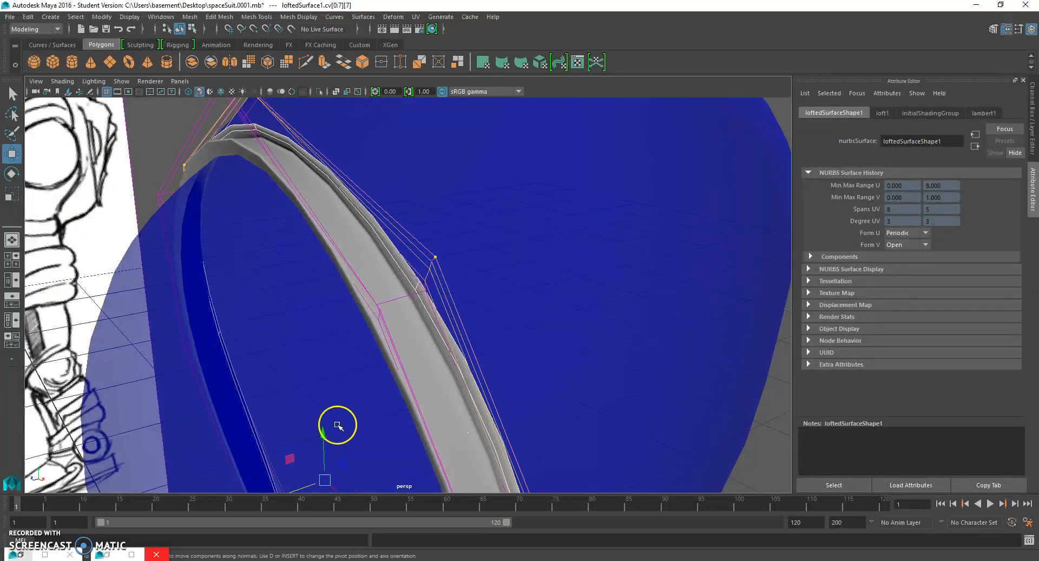
mouse_move(316, 474)
alt+mouse_down()
mouse_move(309, 417)
mouse_move(278, 466)
alt+mouse_up()
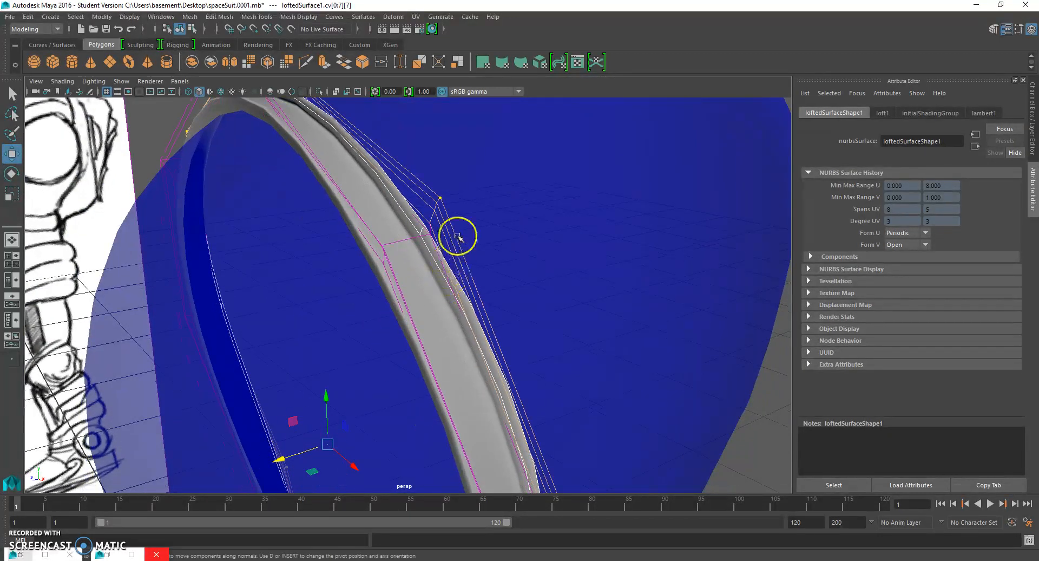
click(446, 224)
click(444, 231)
drag(276, 455, 279, 453)
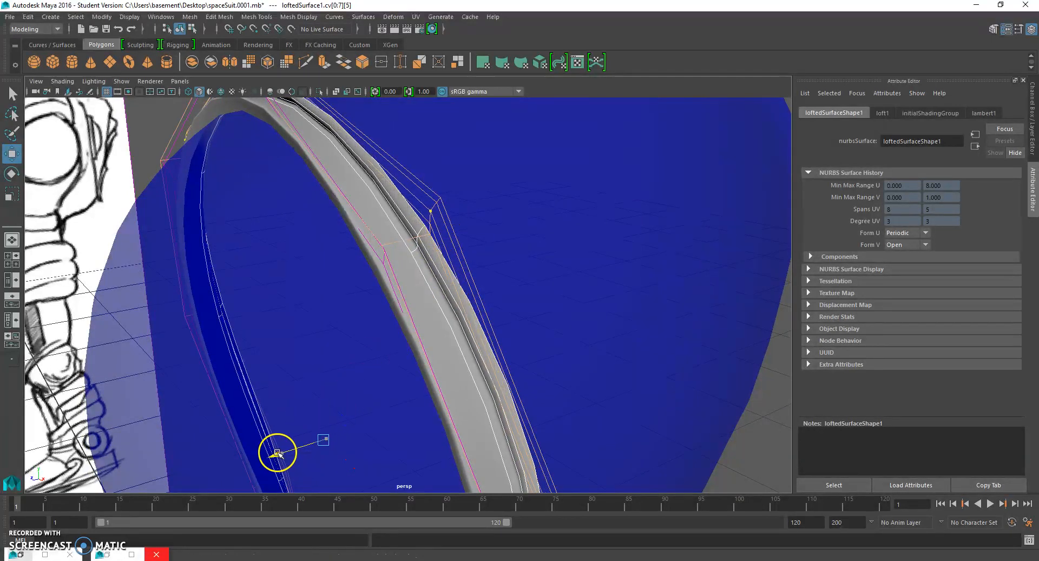
click(448, 230)
drag(277, 458, 272, 456)
alt+drag(387, 303, 497, 281)
click(143, 210)
alt+drag(143, 210, 252, 213)
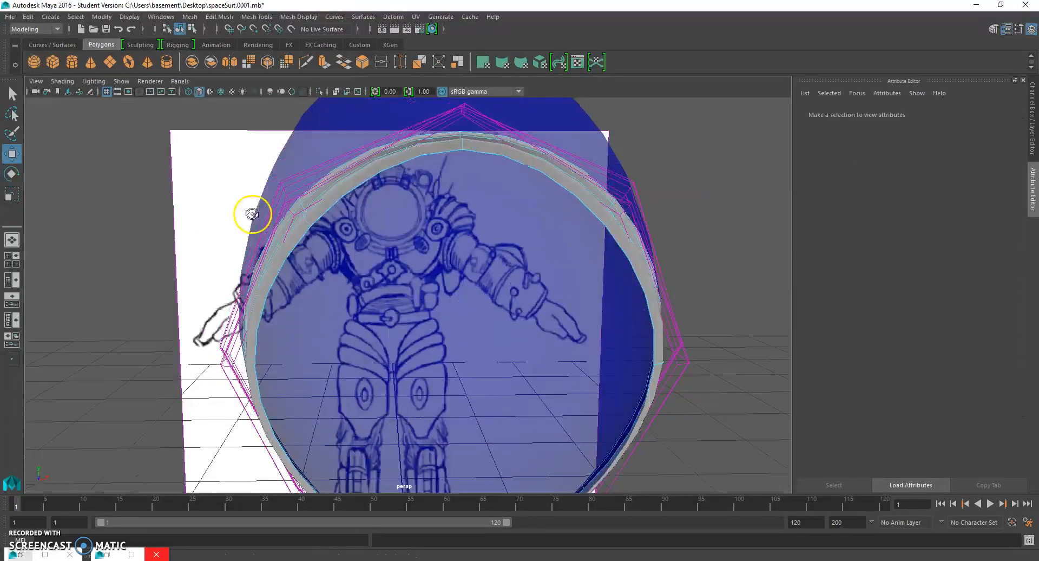
- Switch the lofted rim from hulls to control vertex display for editing individual points
right_drag(407, 155, 464, 139)
mouse_move(464, 139)
alt+mouse_down()
mouse_move(521, 223)
mouse_move(488, 233)
mouse_move(461, 215)
mouse_move(564, 218)
mouse_move(576, 173)
mouse_move(464, 179)
mouse_move(420, 200)
mouse_move(510, 220)
mouse_move(619, 220)
mouse_move(371, 223)
alt+mouse_up()
scroll(371, 223, down, 4)
mouse_move(230, 272)
alt+mouse_down()
mouse_move(297, 271)
mouse_move(352, 255)
mouse_move(401, 294)
mouse_move(455, 210)
mouse_move(457, 168)
mouse_move(448, 225)
mouse_move(436, 169)
alt+mouse_up()
scroll(455, 209, up, 3)
click(435, 169)
right_drag(437, 169, 424, 170)
mouse_move(424, 170)
alt+mouse_down()
mouse_move(453, 240)
mouse_move(352, 248)
alt+mouse_up()
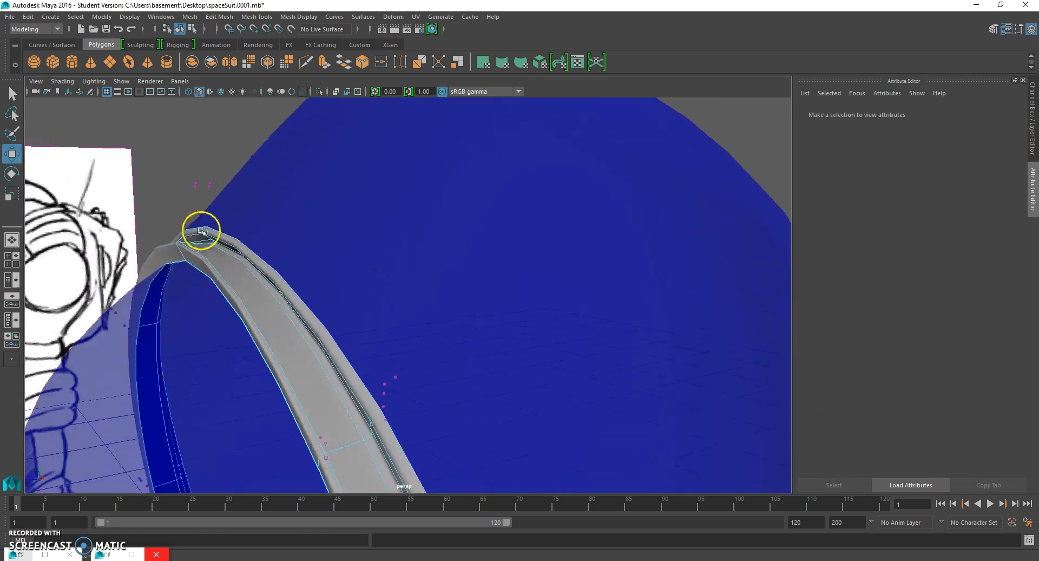
- Adjust control vertices cv[7][0], cv[7][3] and cv[7][4] at the top of the lofted rim
click(182, 204)
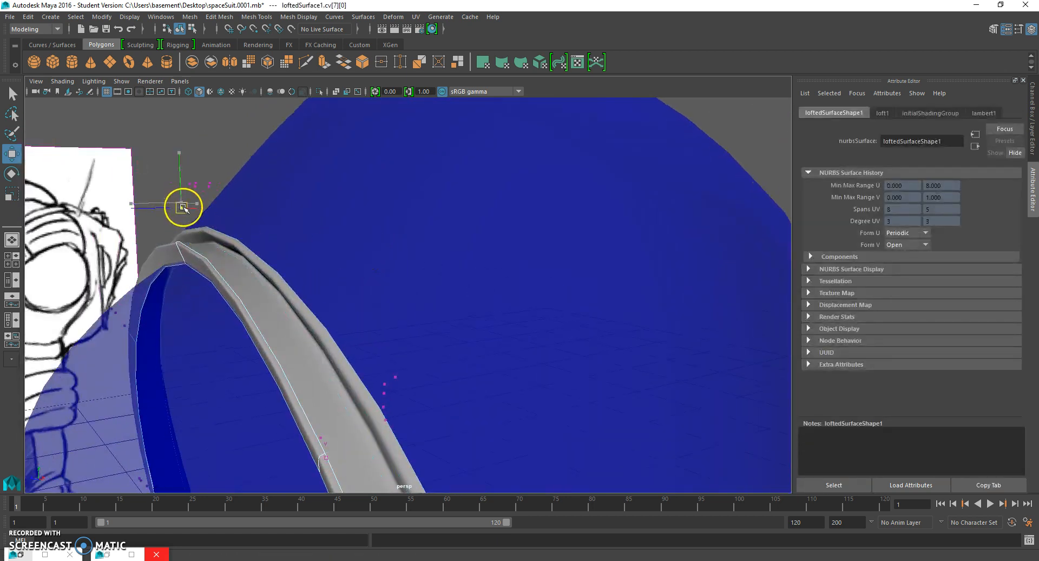
click(213, 194)
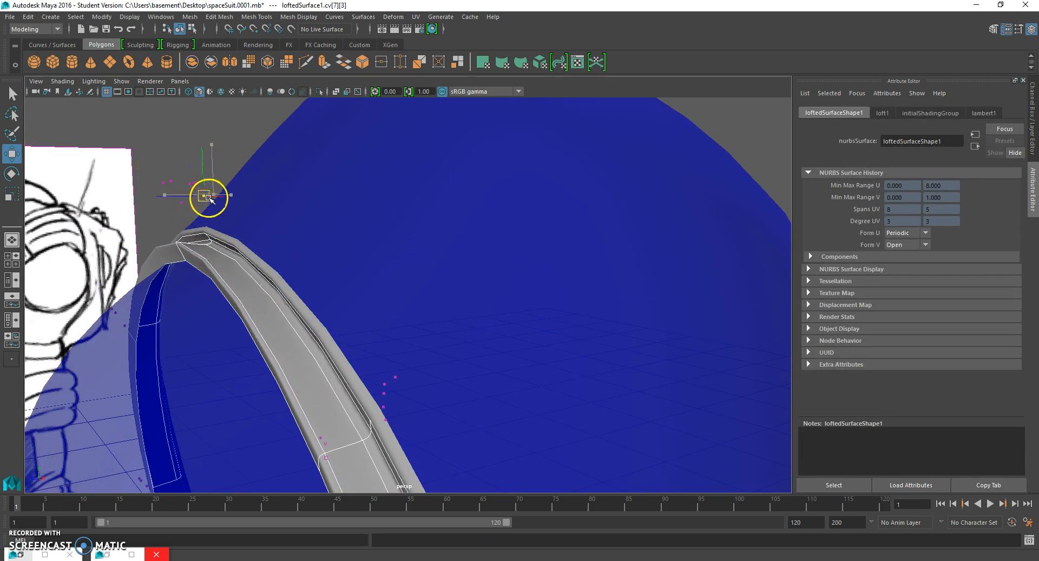
click(234, 148)
click(204, 191)
drag(204, 191, 195, 194)
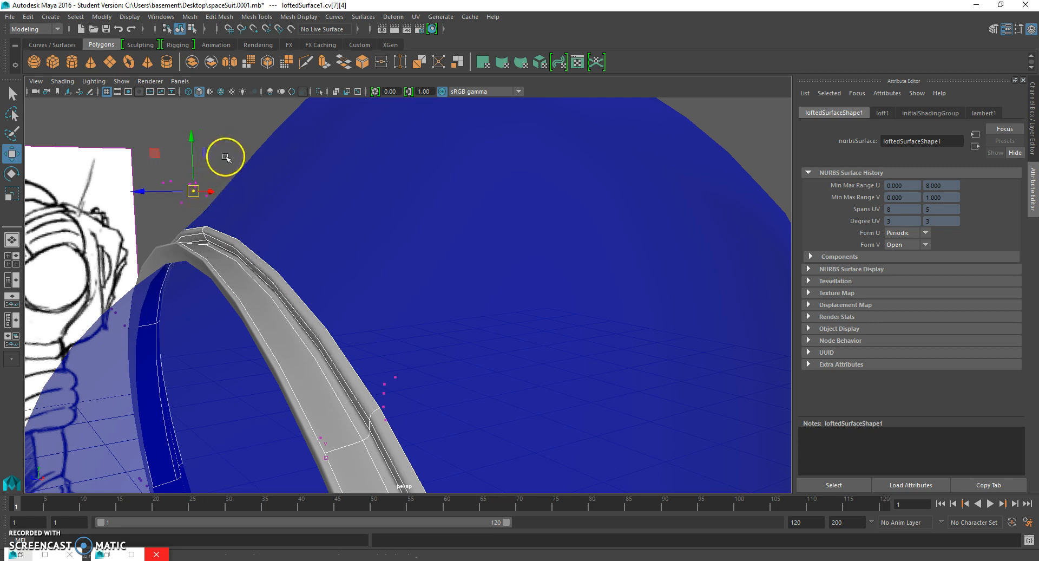
- Shape the rim's upper edge by adjusting control vertices cv[7][5], cv[7][6] and cv[7][7]
click(226, 157)
click(196, 186)
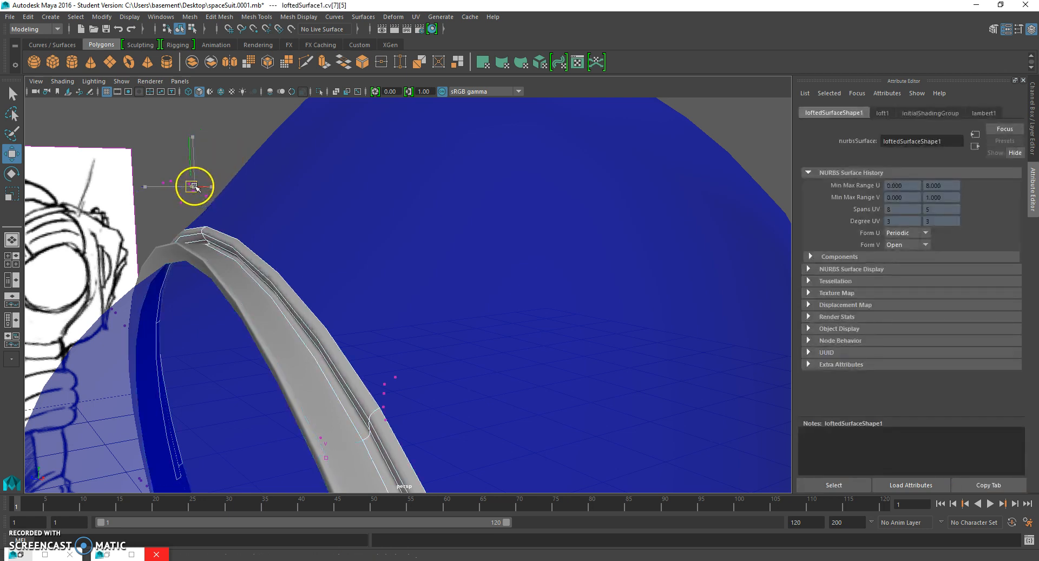
click(213, 182)
click(197, 181)
drag(197, 181, 198, 177)
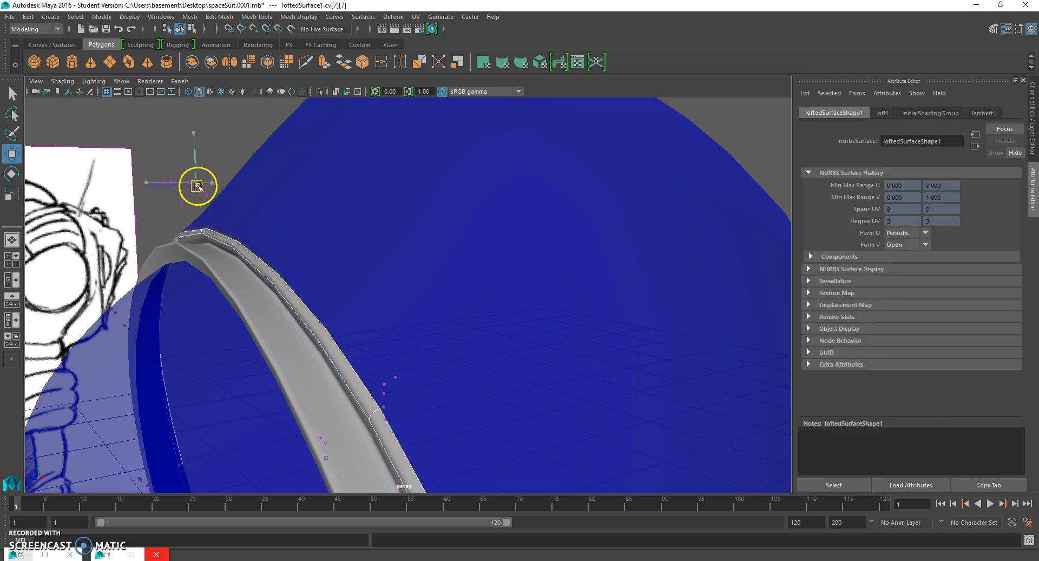
click(222, 179)
click(193, 185)
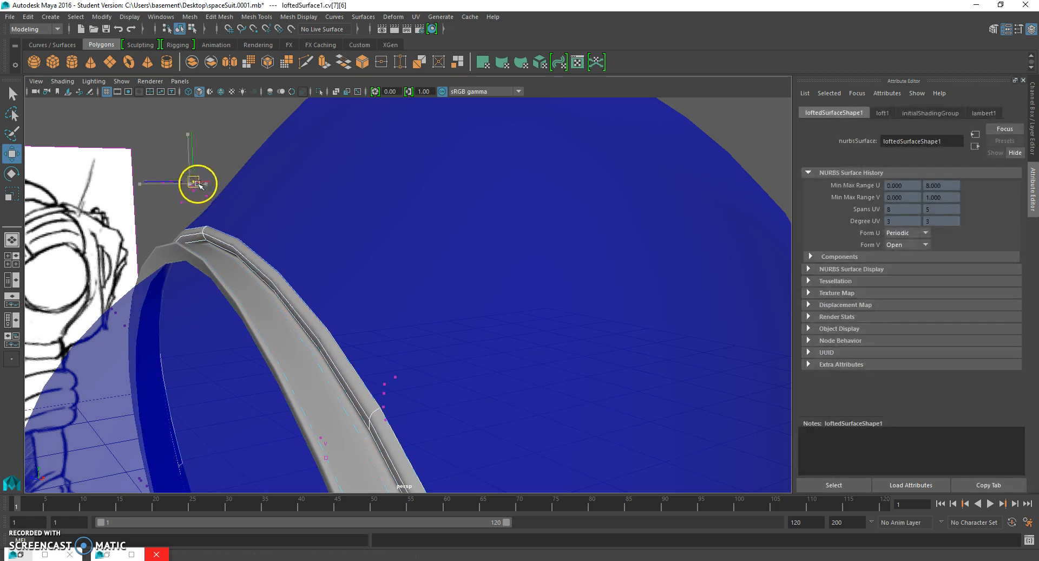
- Return the lofted rim to object mode and clear the selection
click(249, 158)
click(190, 252)
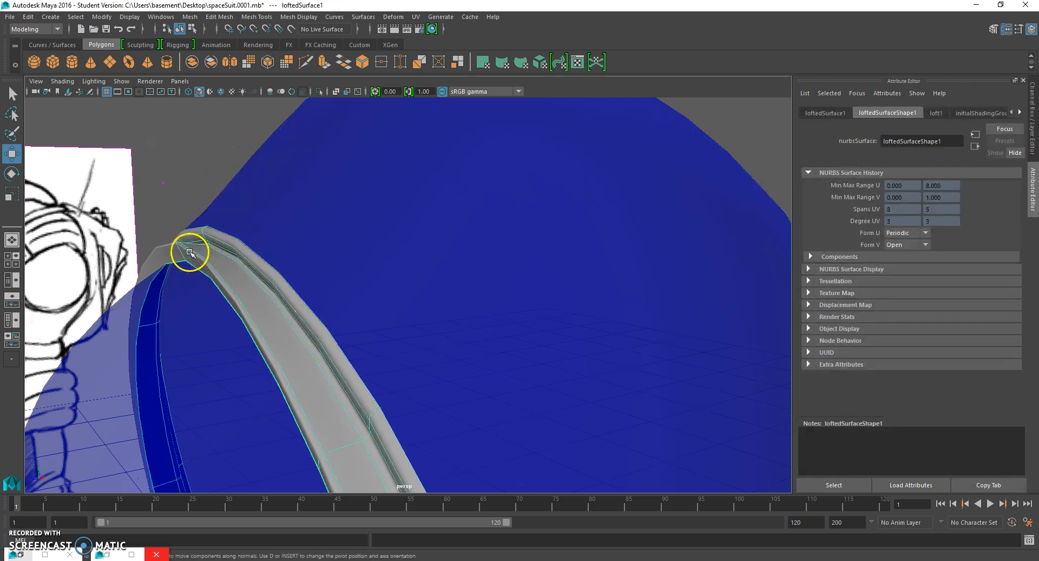
alt+drag(216, 236, 279, 246)
click(250, 177)
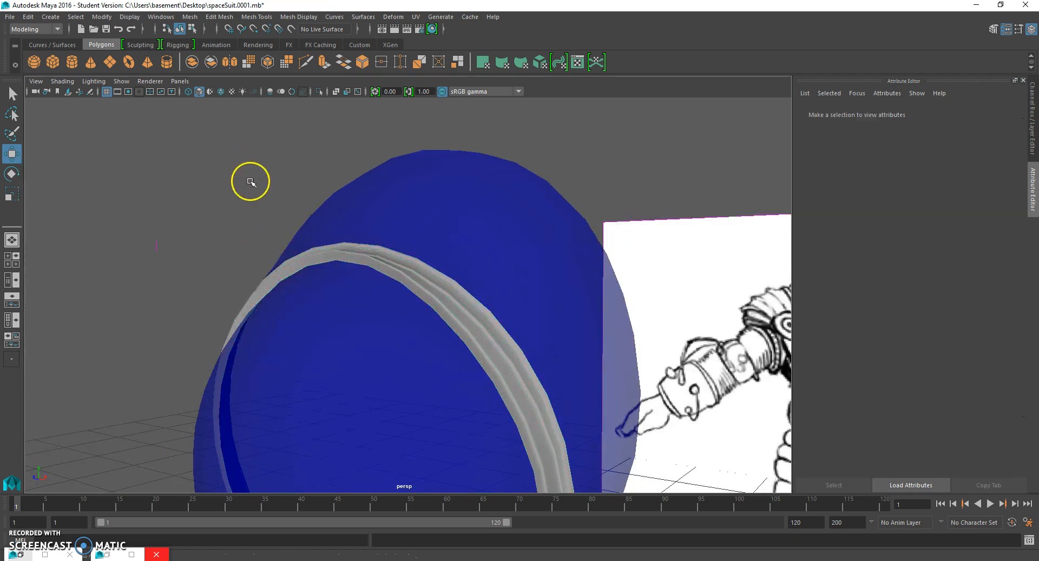
- Display the rim's hulls and select hull row cv[0:7][2] for scaling
scroll(265, 191, down, 5)
mouse_move(247, 319)
alt+mouse_down()
mouse_move(291, 309)
mouse_move(312, 124)
mouse_move(384, 177)
mouse_move(423, 221)
mouse_move(343, 215)
mouse_move(338, 201)
mouse_move(260, 251)
mouse_move(309, 325)
mouse_move(334, 308)
mouse_move(303, 294)
mouse_move(264, 165)
mouse_move(290, 167)
alt+mouse_up()
click(291, 168)
mouse_move(263, 165)
right_down()
mouse_move(231, 174)
mouse_move(298, 167)
right_up()
mouse_move(298, 168)
alt+mouse_down()
mouse_move(254, 191)
mouse_move(318, 204)
mouse_move(269, 151)
alt+mouse_up()
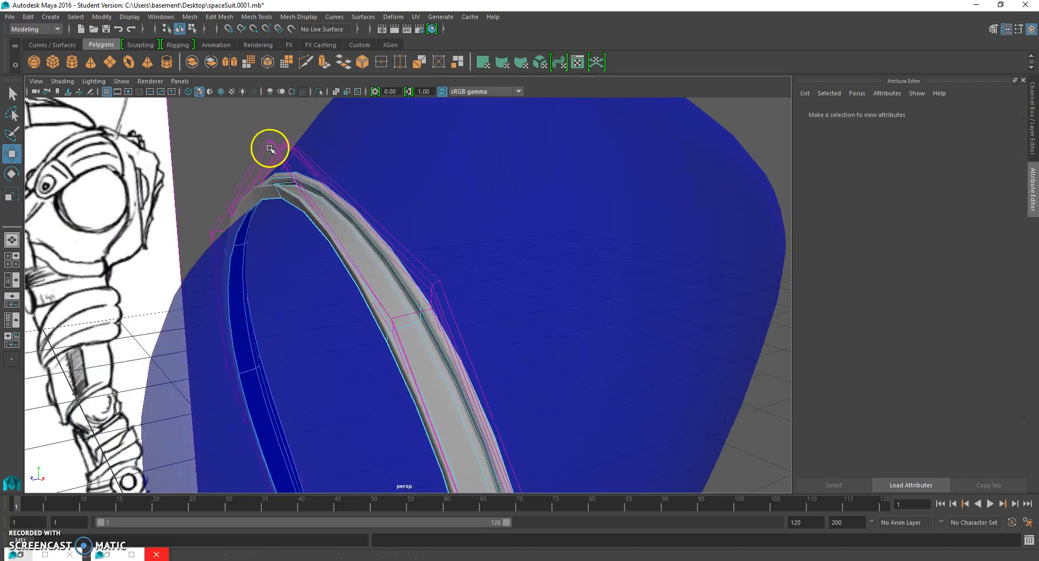
click(272, 148)
click(12, 193)
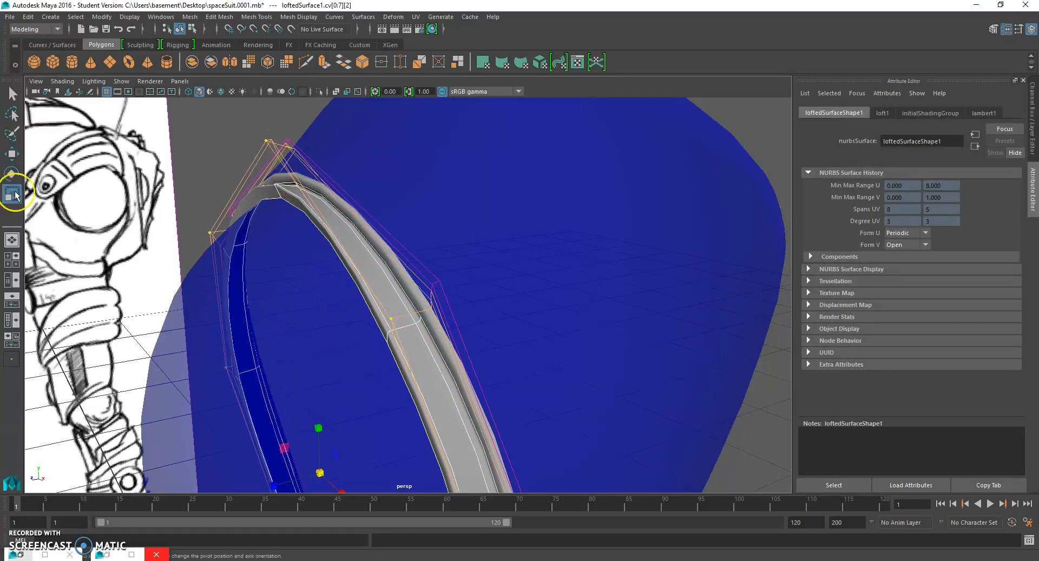
alt+middle_drag(396, 422, 397, 366)
mouse_move(326, 407)
mouse_down()
mouse_move(377, 318)
mouse_move(306, 227)
mouse_move(336, 241)
mouse_up()
- Select hull row cv[0:7][1] on the rim's visor side and scale it
click(267, 169)
alt+drag(314, 279, 345, 236)
alt+middle_drag(345, 235, 346, 275)
click(327, 173)
click(346, 171)
drag(399, 480, 383, 476)
- Move hull row cv[0:7][1] slightly along Z and return the rim to object mode
mouse_move(411, 432)
alt+mouse_down()
mouse_move(365, 420)
mouse_move(429, 351)
mouse_move(452, 342)
alt+mouse_up()
click(12, 158)
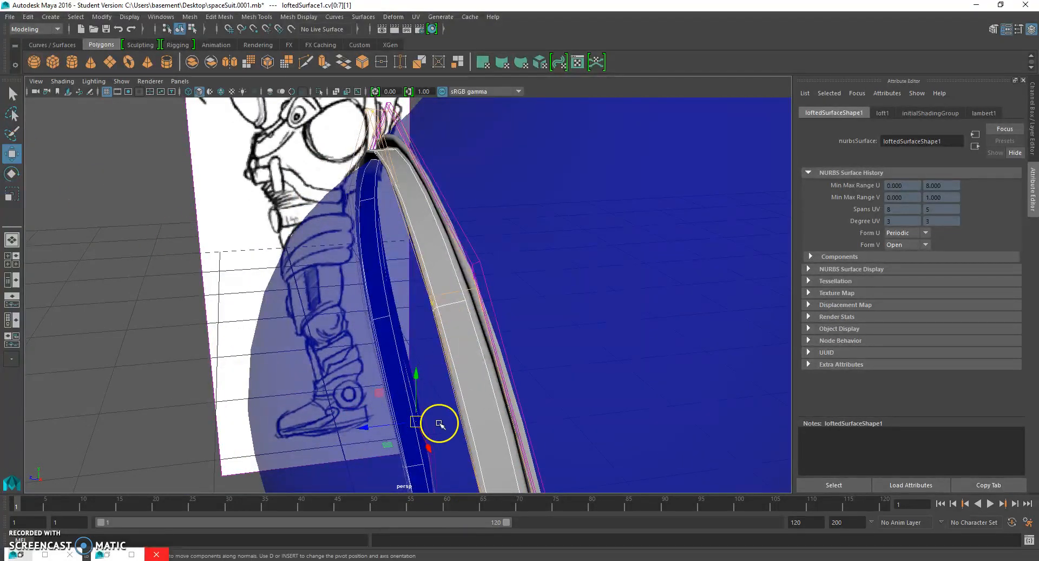
drag(365, 425, 368, 422)
click(100, 311)
right_drag(405, 170, 458, 155)
mouse_move(424, 198)
alt+mouse_down()
mouse_move(562, 221)
mouse_move(515, 231)
mouse_move(258, 225)
mouse_move(352, 212)
alt+mouse_up()
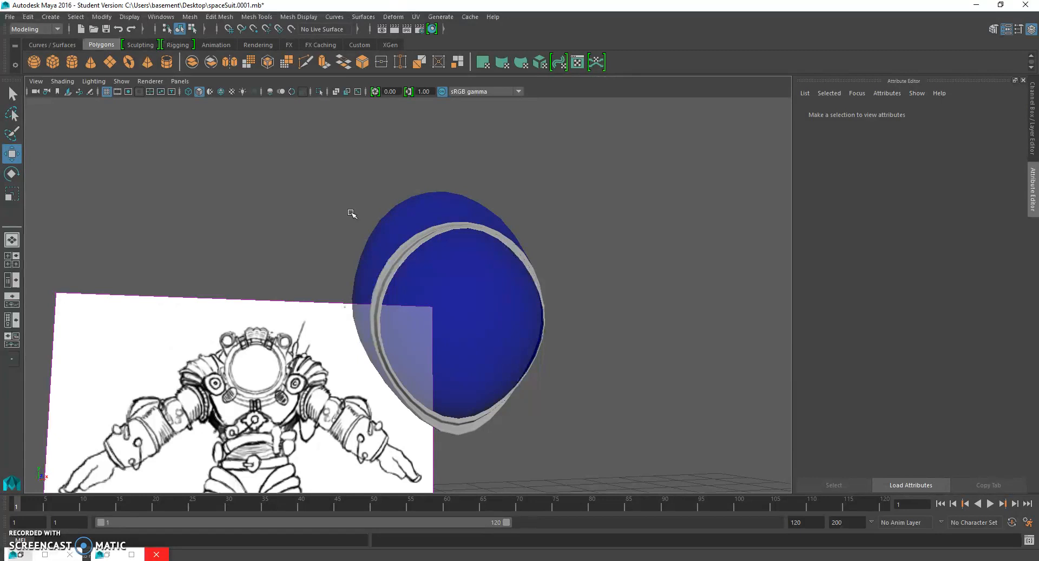
- Rename the lofted rim surface to nHelmetConnection and deselect it
mouse_move(499, 287)
alt+mouse_down()
mouse_move(392, 303)
mouse_move(415, 290)
mouse_move(613, 290)
mouse_move(576, 283)
alt+mouse_up()
click(428, 289)
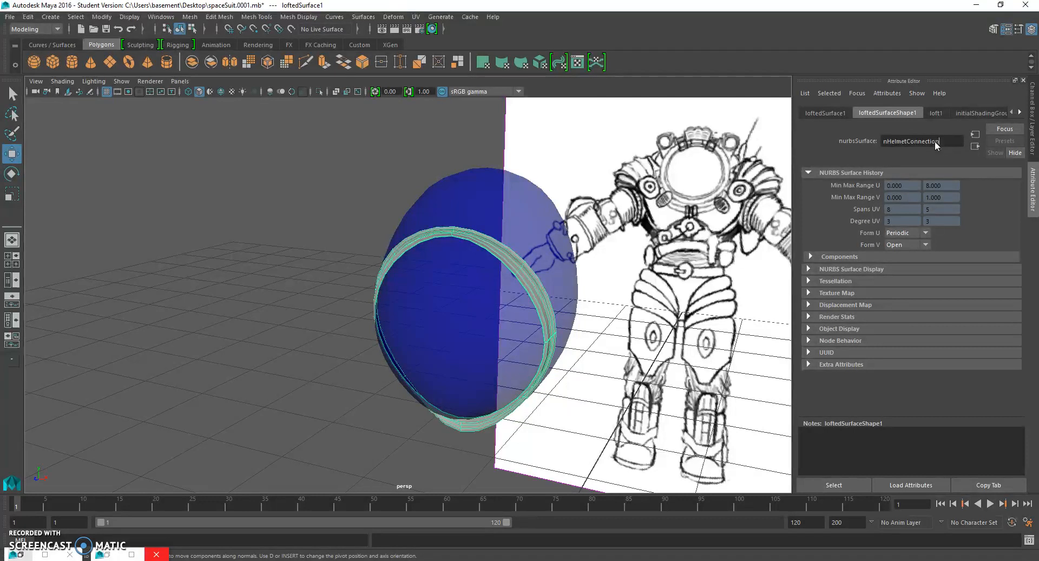
click(408, 167)
scroll(411, 169, up, 3)
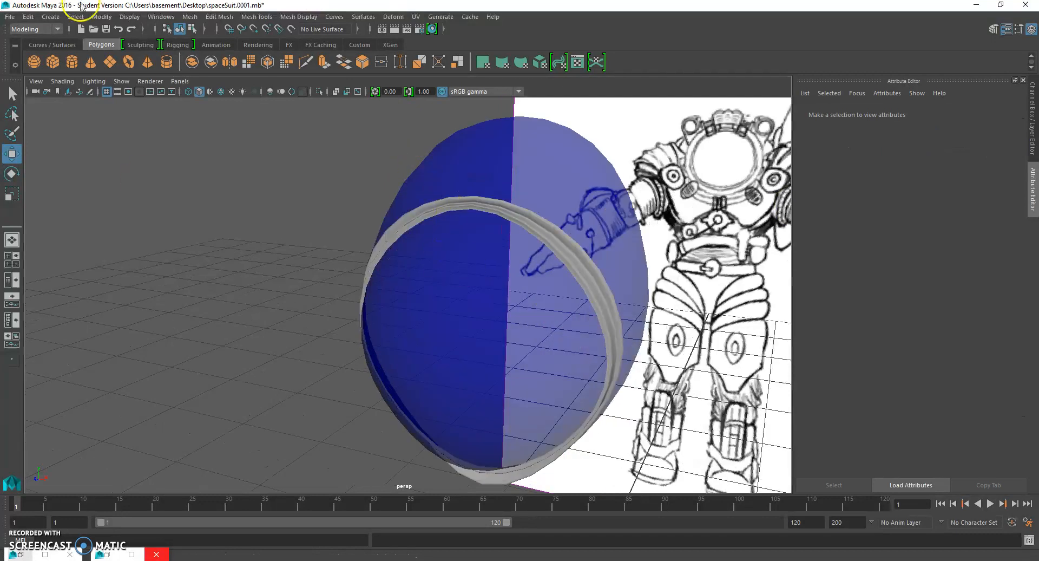
- Create a NURBS sphere below the helmet and scale it down uniformly
click(50, 17)
mouse_move(75, 46)
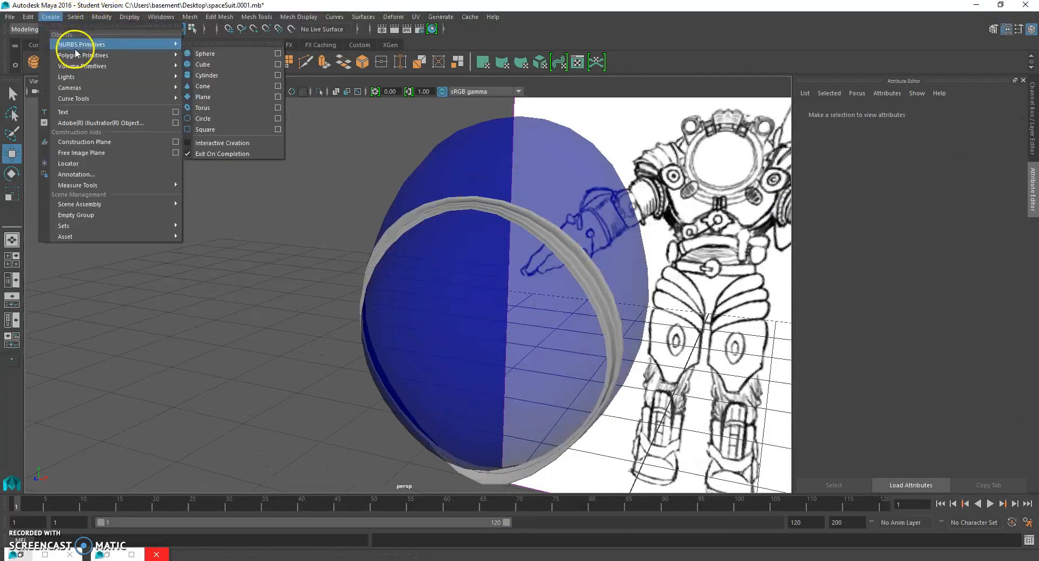
click(217, 57)
scroll(501, 295, down, 5)
alt+drag(567, 327, 516, 330)
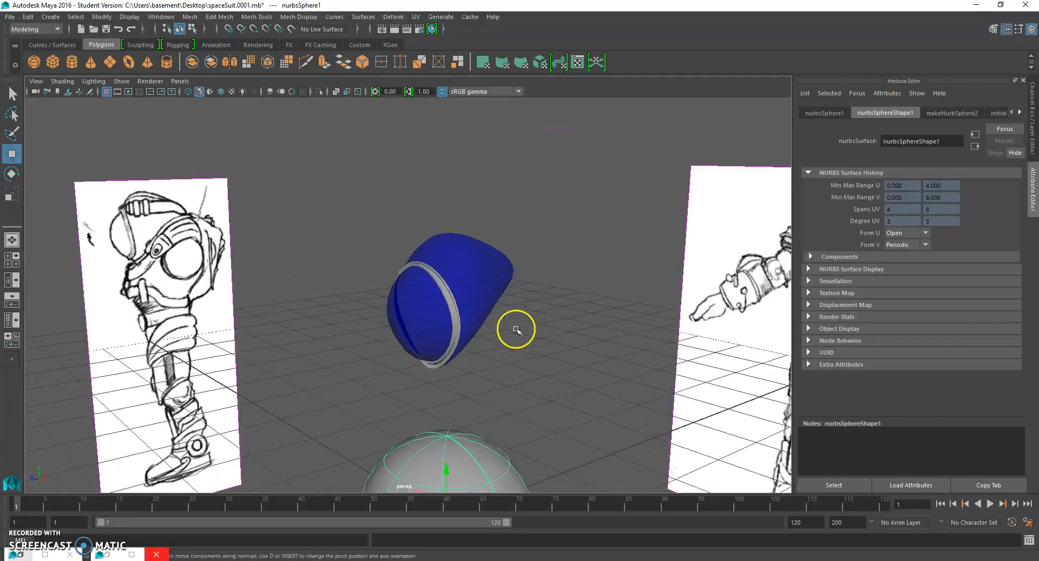
alt+middle_drag(515, 330, 499, 233)
alt+drag(499, 232, 462, 258)
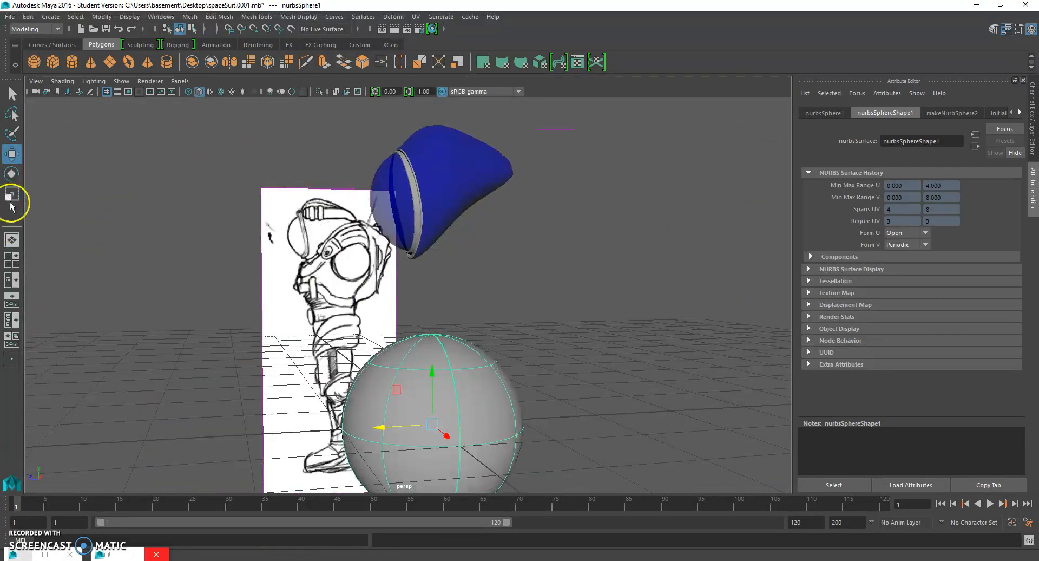
click(12, 193)
drag(433, 424, 401, 422)
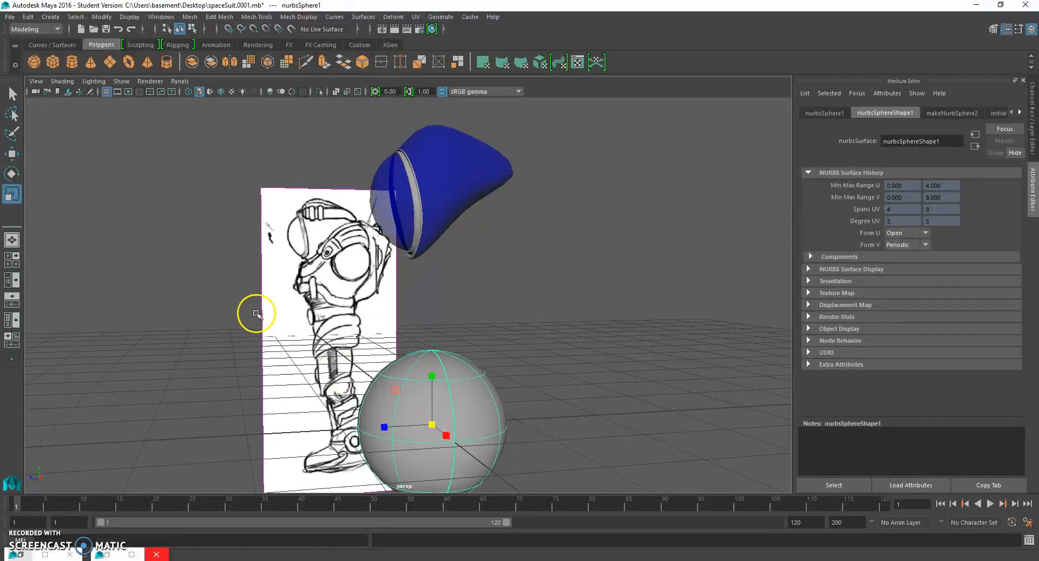
- Position the sphere over the suit's torso behind the helmet, using the side view and reference drawing
click(11, 153)
key(space)
drag(493, 253, 538, 245)
scroll(551, 325, down, 10)
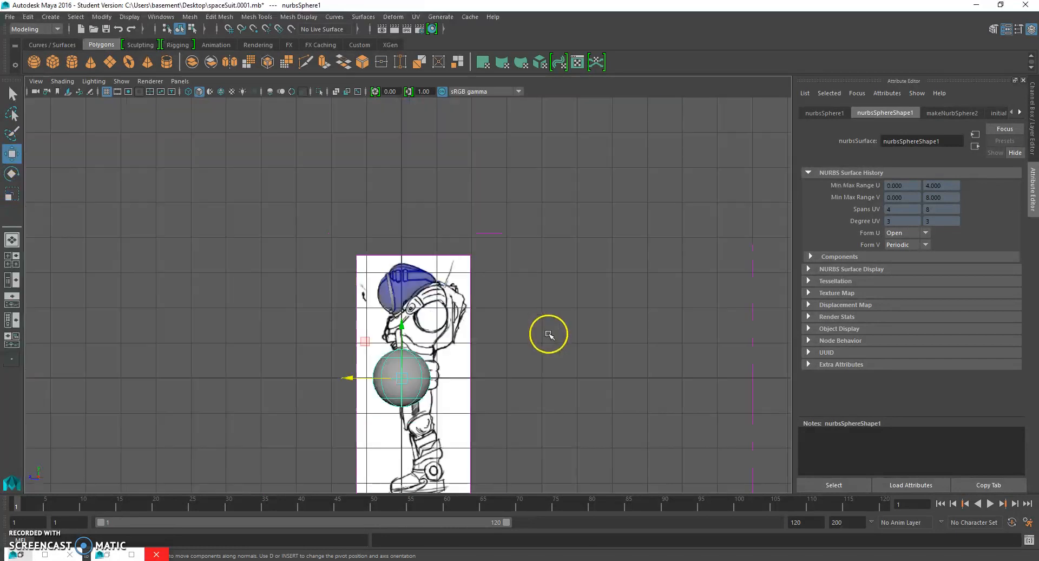
drag(394, 373, 427, 309)
scroll(471, 333, up, 2)
scroll(471, 333, up, 3)
- Tilt the sphere to follow the torso's angle in the side reference and nudge its position
click(11, 173)
drag(479, 283, 450, 274)
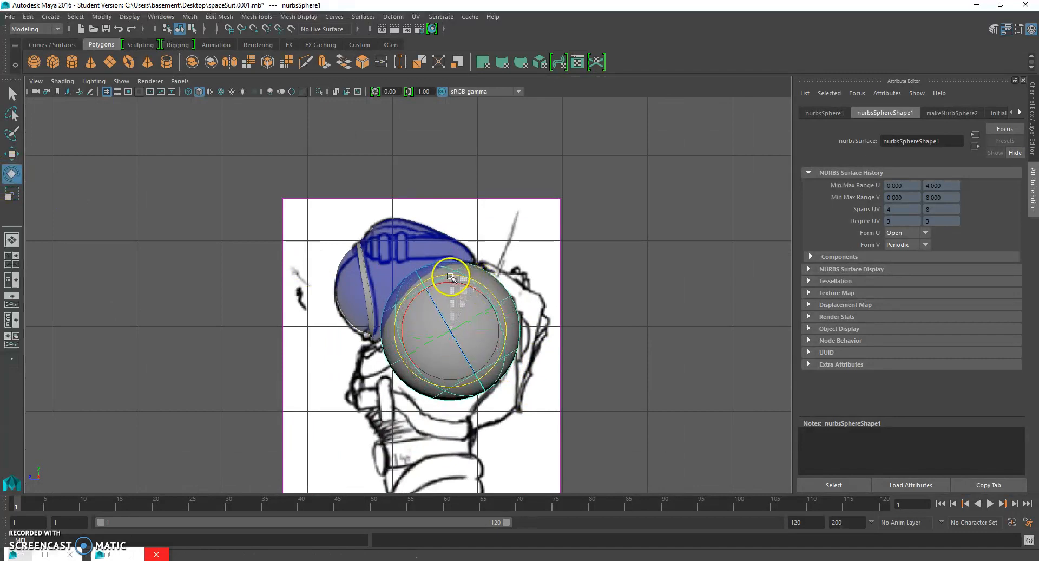
click(12, 154)
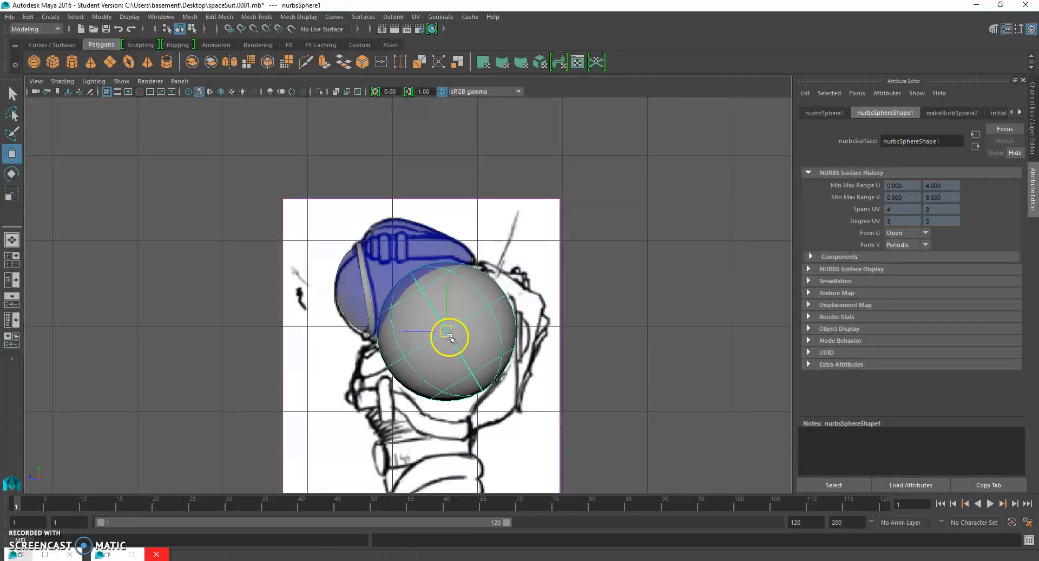
scroll(478, 339, up, 2)
- Scale the sphere down slightly to fit the drawn torso, adjust its placement and deselect it
click(11, 194)
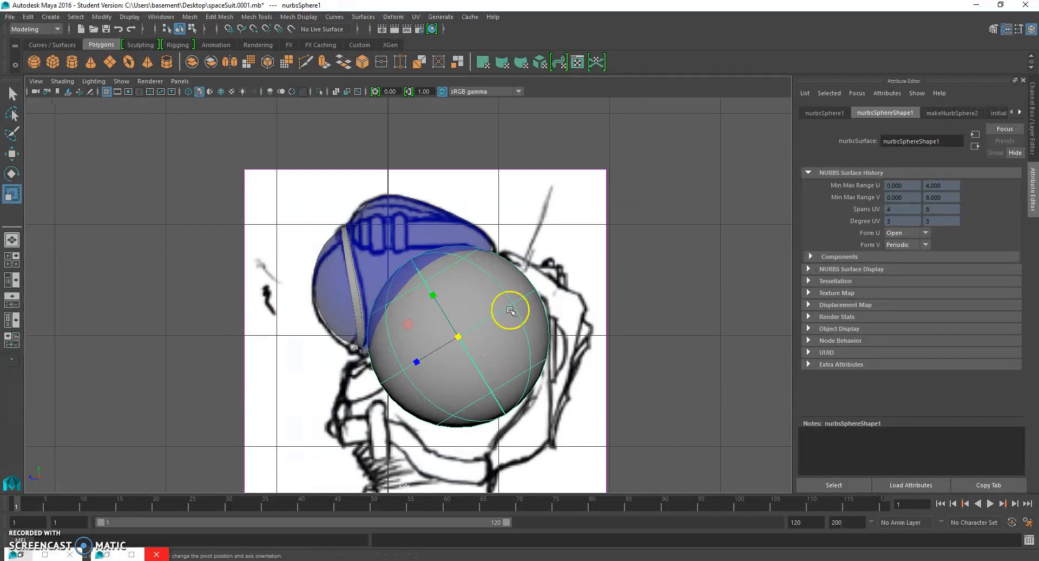
mouse_move(460, 339)
mouse_down()
mouse_move(422, 339)
mouse_move(453, 336)
mouse_up()
click(7, 156)
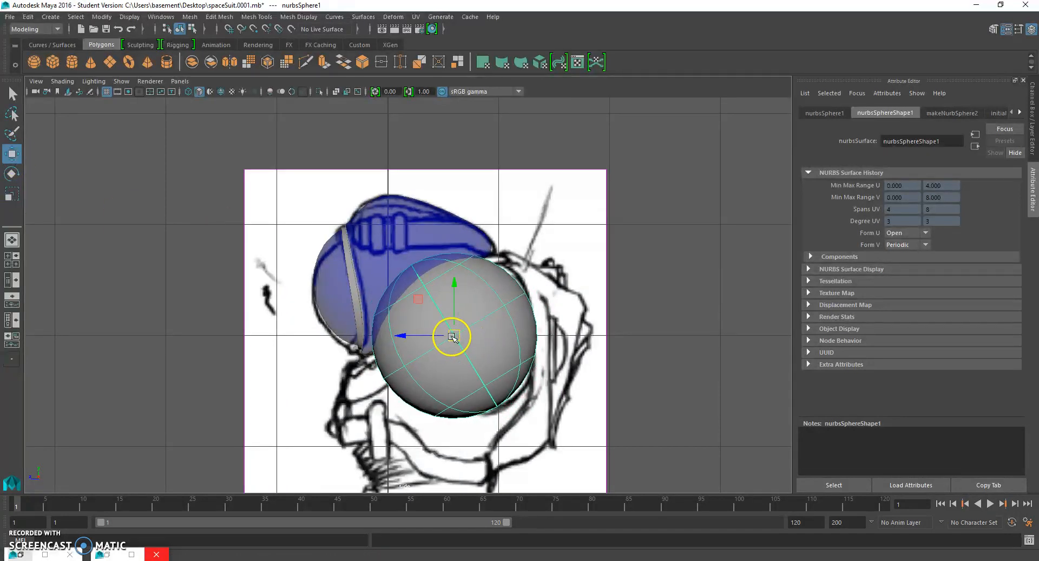
click(657, 234)
- Switch to the perspective view and select the nHelmet surface followed by the NURBS sphere
key(space)
drag(657, 234, 659, 211)
alt+drag(524, 259, 761, 275)
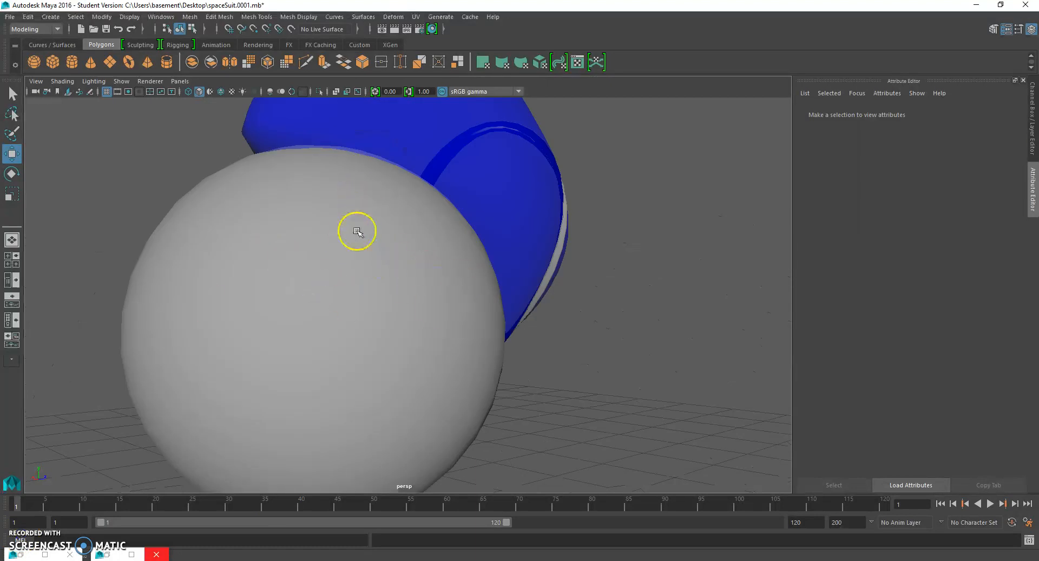
click(521, 184)
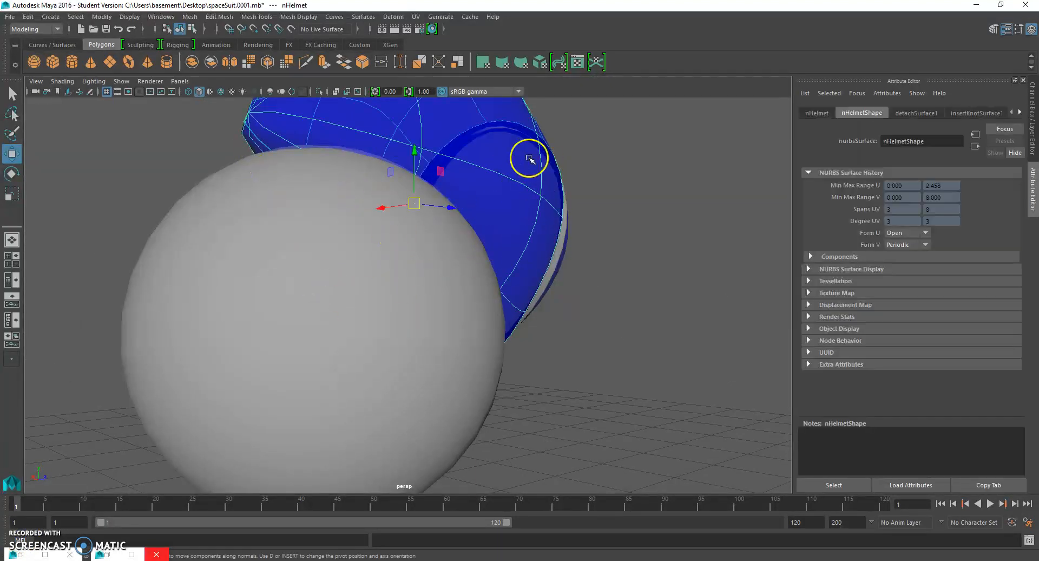
click(391, 268)
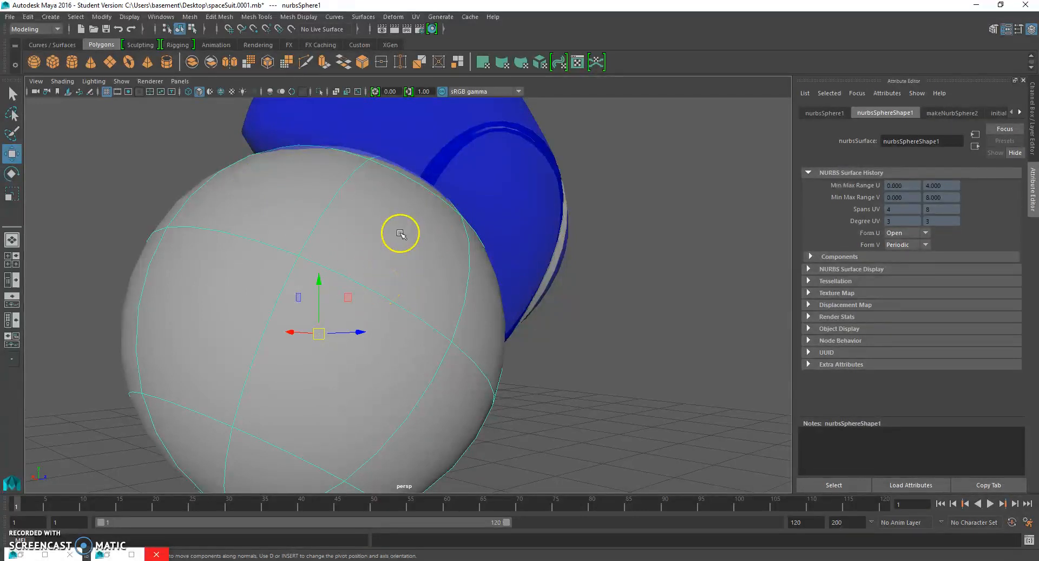
click(438, 175)
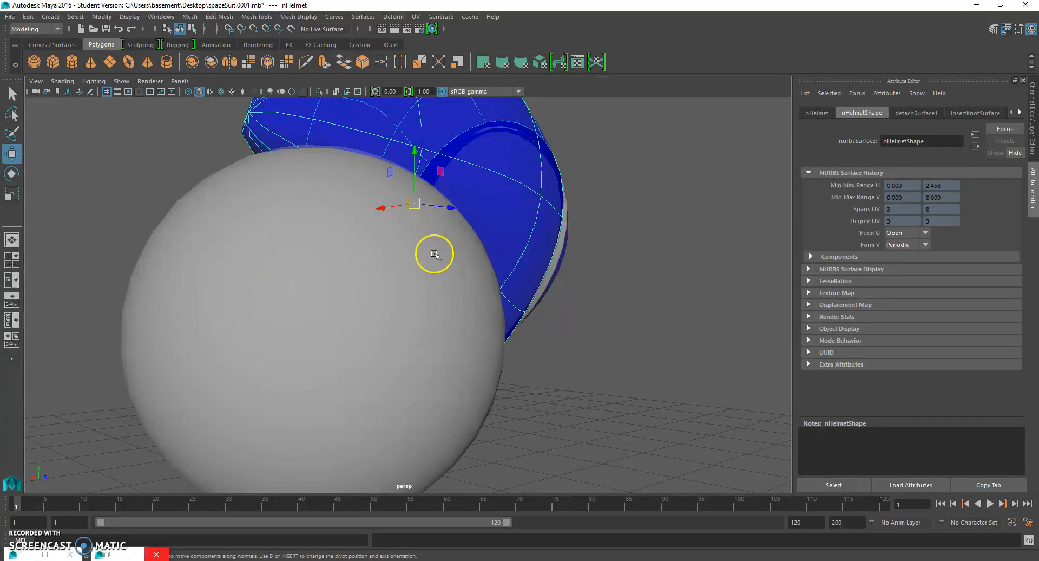
click(393, 249)
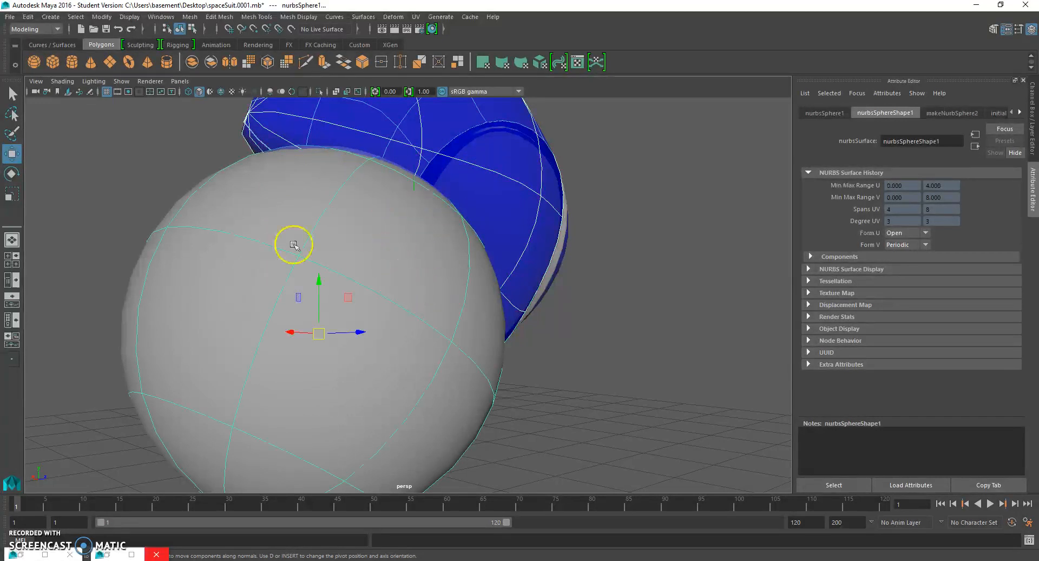
- Intersect the helmet and sphere with reset options, creating the curve on surface for the first surface only
click(356, 17)
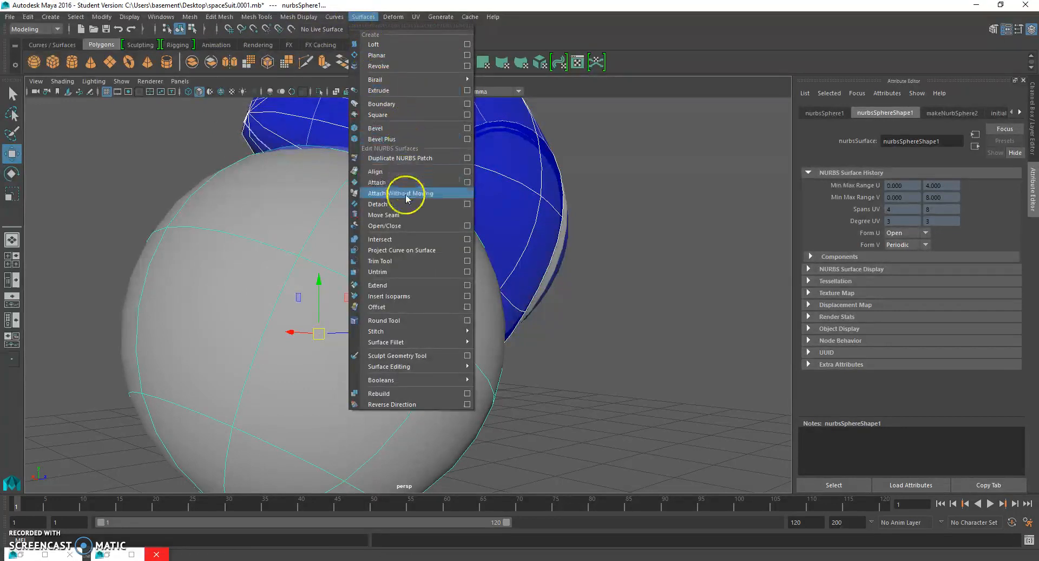
click(466, 239)
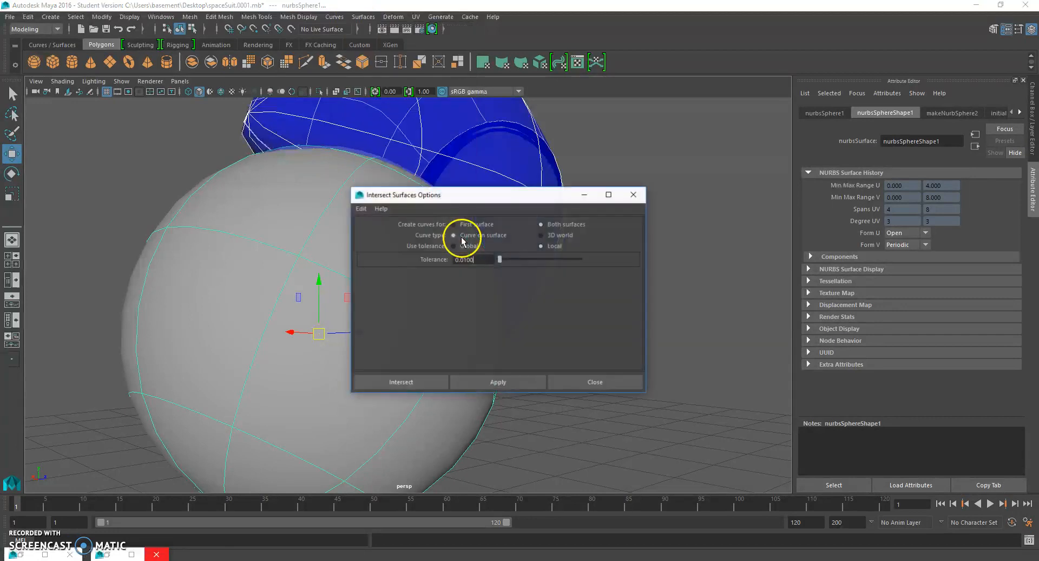
click(361, 209)
click(374, 231)
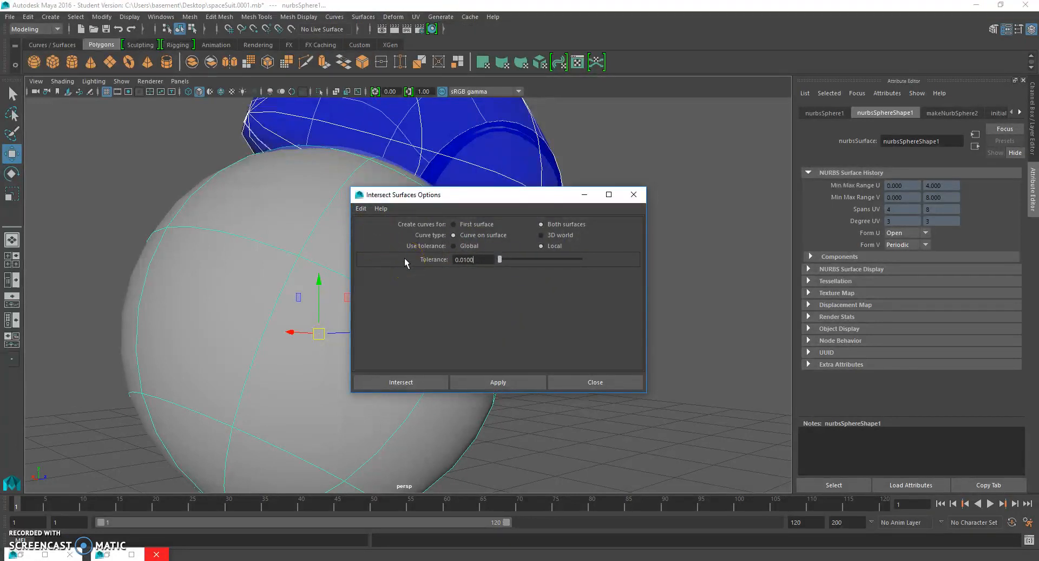
click(463, 226)
click(417, 379)
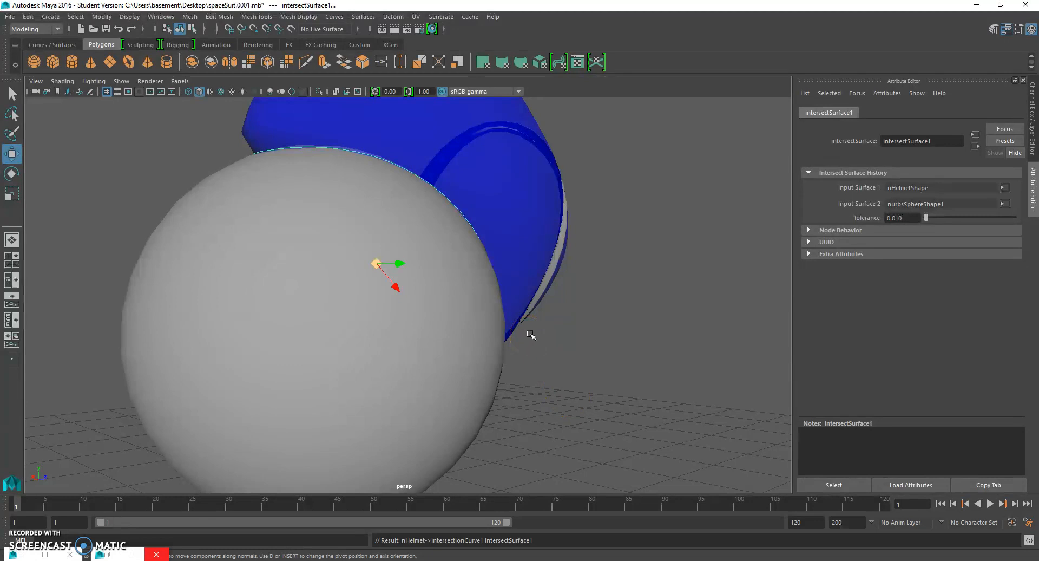
- Select the NURBS sphere and hide it
click(310, 334)
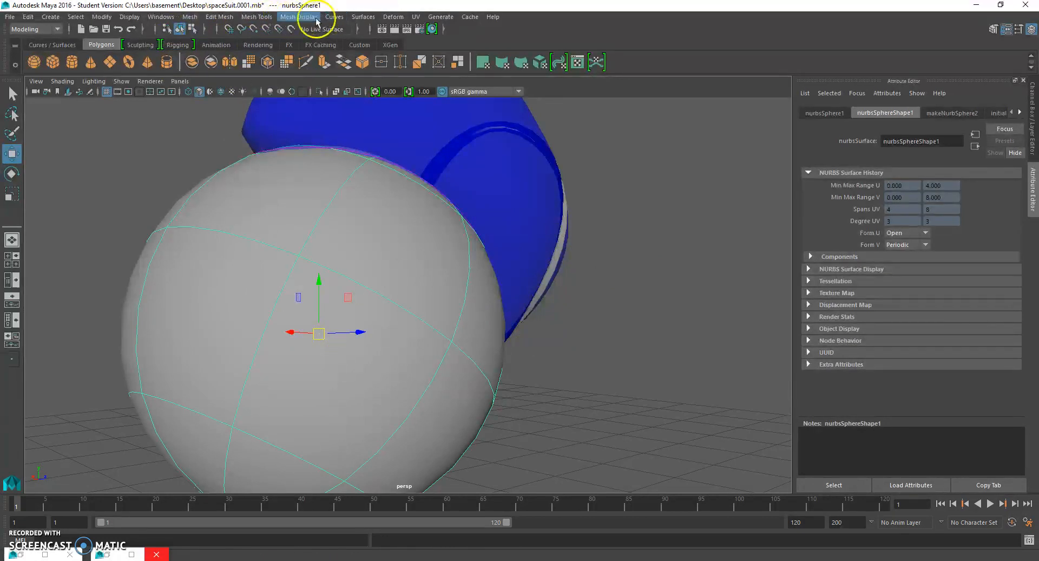
click(136, 20)
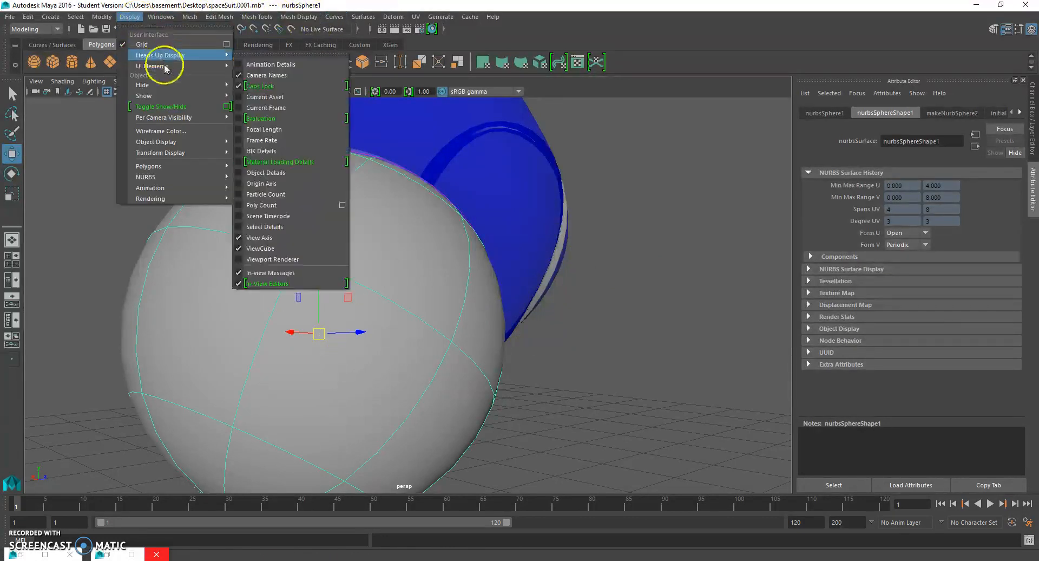
mouse_move(174, 87)
click(263, 86)
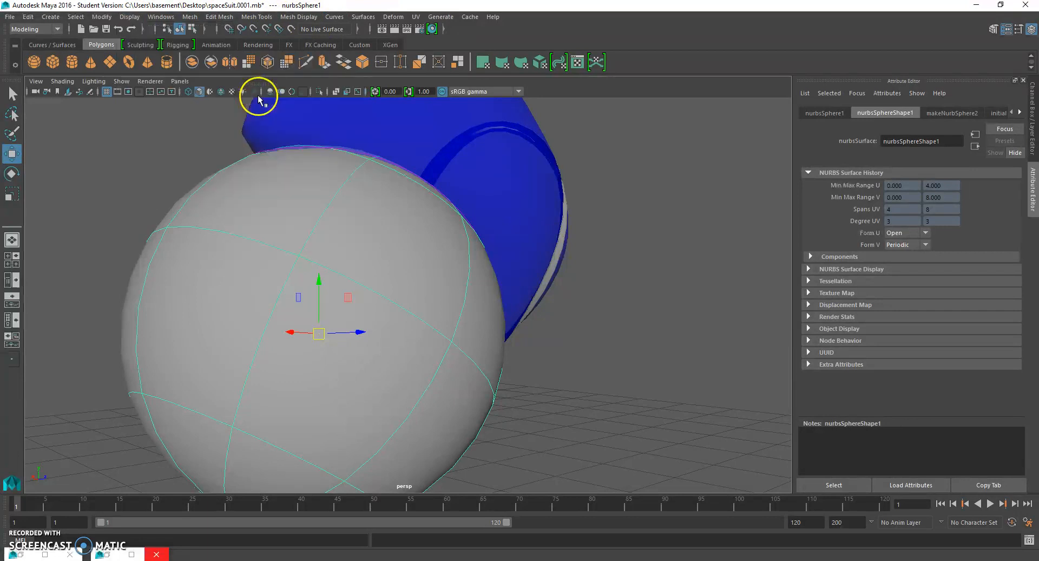
- Start the Trim Tool with its settings shown and set the selected state to Discard
alt+drag(438, 297, 417, 281)
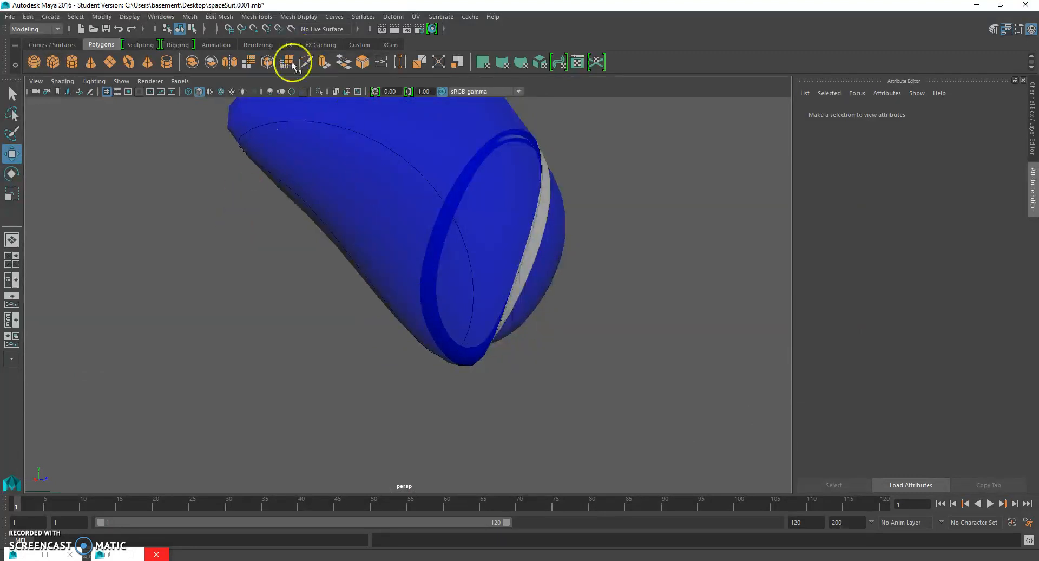
click(369, 19)
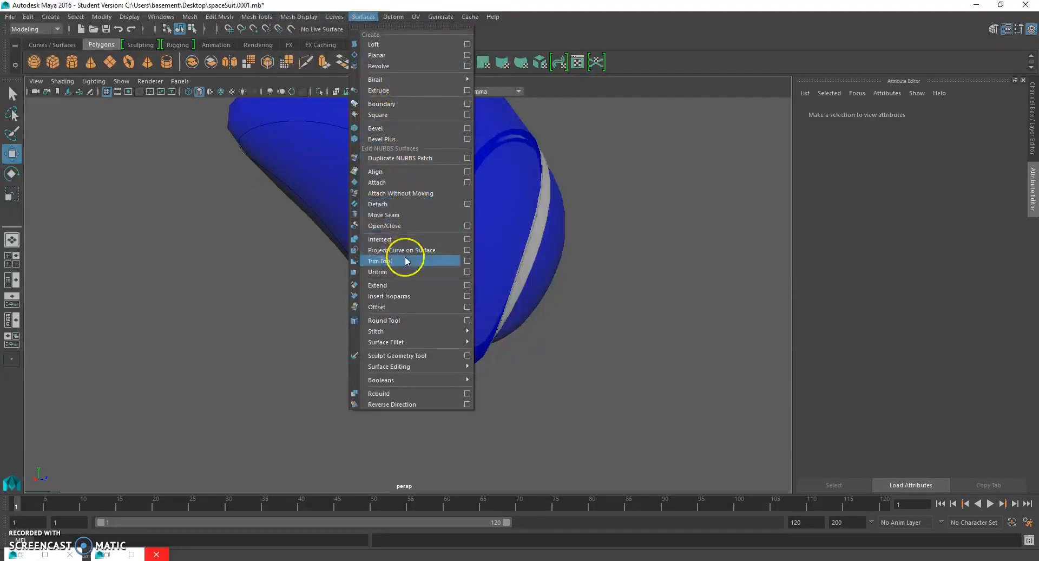
click(466, 261)
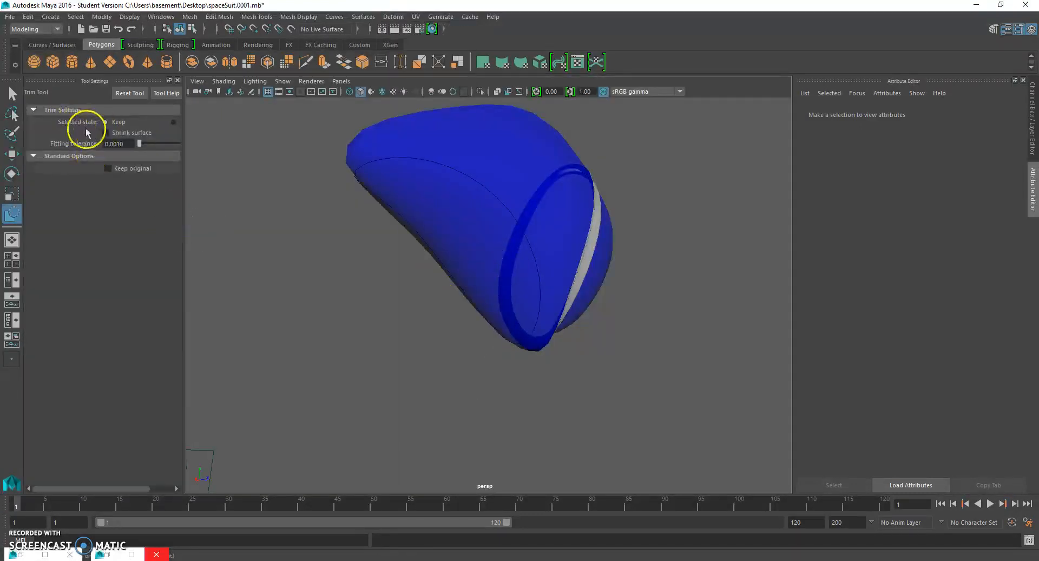
drag(185, 154, 226, 161)
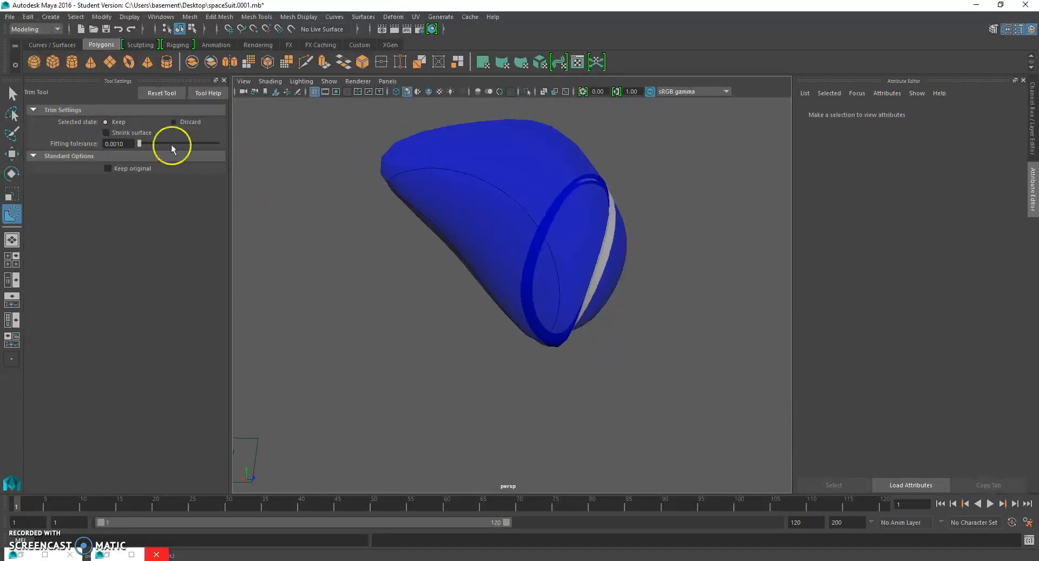
click(173, 122)
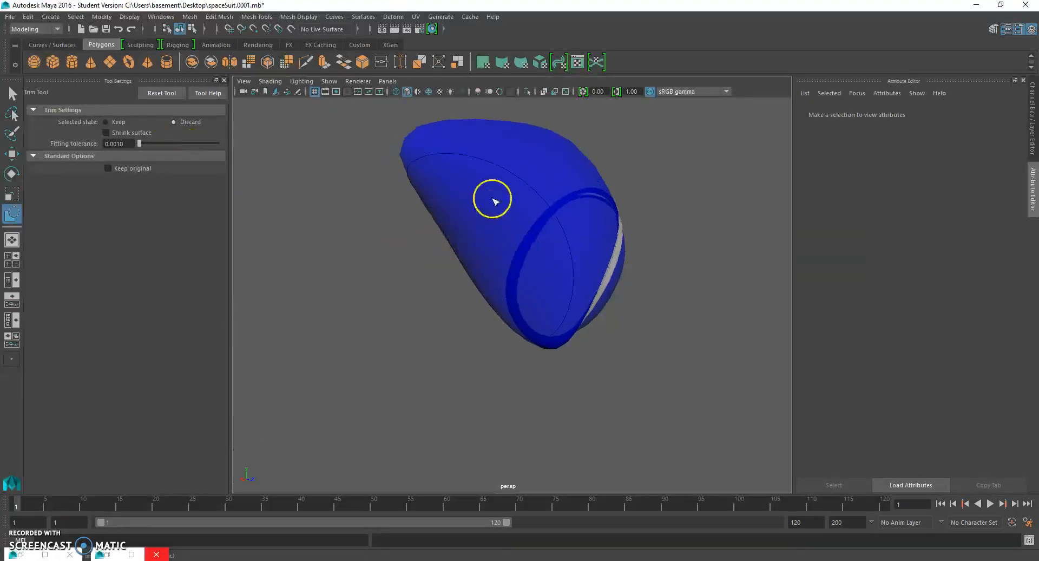
- Trim away the nHelmet surface's lower area inside the intersection curve, marking every enclosed region for discard, and deselect the helmet
click(474, 218)
alt+drag(474, 218, 492, 297)
click(529, 236)
click(496, 301)
click(547, 322)
alt+drag(547, 322, 538, 271)
click(540, 265)
click(541, 223)
click(511, 200)
click(464, 178)
click(456, 212)
alt+drag(503, 240, 526, 283)
click(499, 238)
click(503, 266)
click(503, 264)
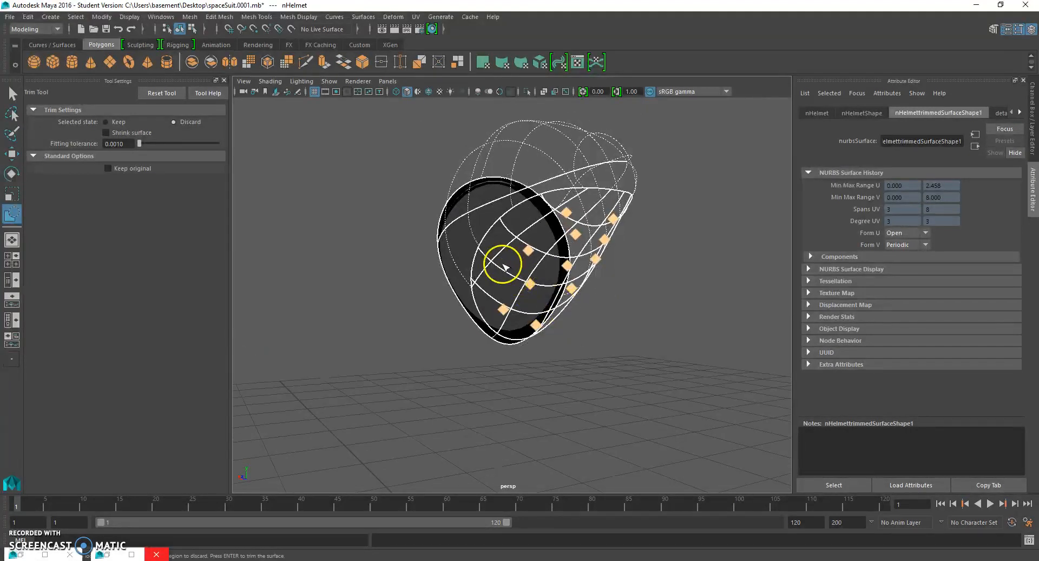
alt+drag(524, 196, 431, 227)
key(Return)
click(407, 307)
mouse_move(407, 307)
alt+mouse_down()
mouse_move(447, 271)
mouse_move(531, 255)
mouse_move(656, 290)
mouse_move(492, 299)
mouse_move(412, 288)
alt+mouse_up()
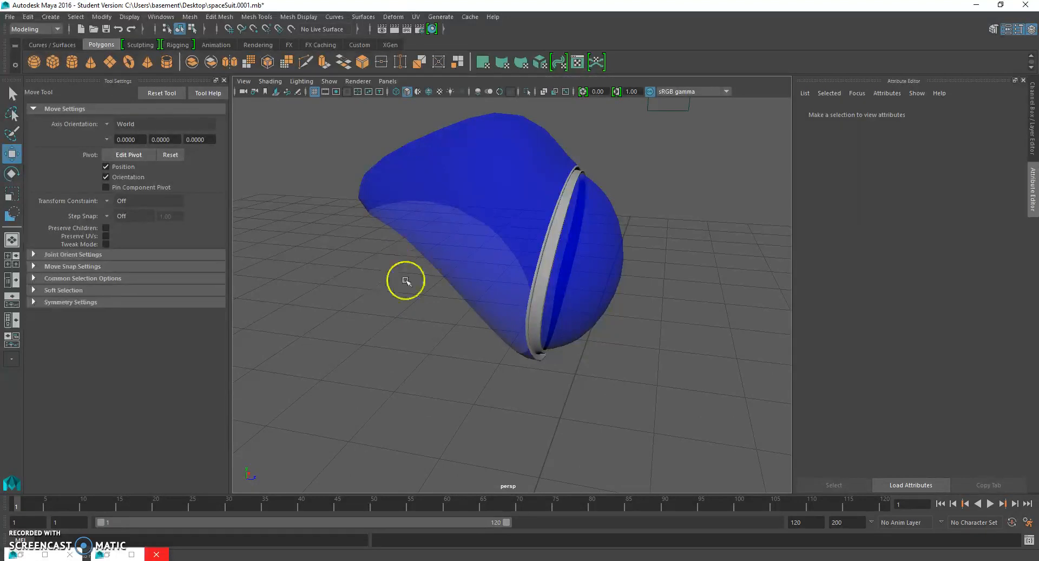
- Examine the trimmed helmet's lower opening, connection ring and interior from several angles, selecting the ring and helmet surfaces in turn
alt+drag(407, 332, 624, 345)
click(595, 258)
alt+drag(591, 295, 489, 290)
click(608, 343)
alt+drag(608, 344, 493, 209)
click(487, 205)
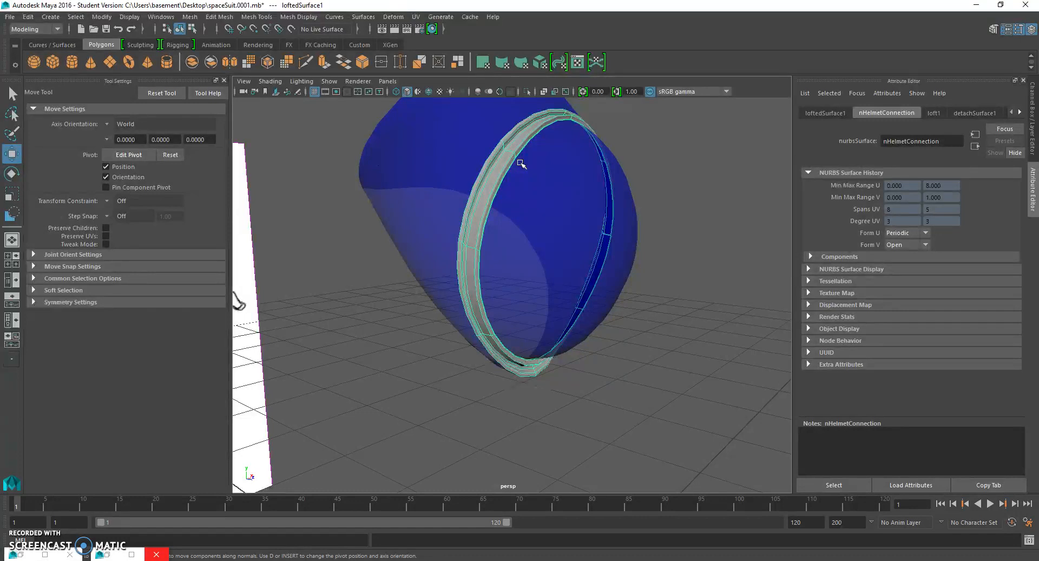
mouse_move(389, 316)
alt+mouse_down()
mouse_move(418, 325)
mouse_move(482, 318)
mouse_move(487, 236)
mouse_move(527, 235)
mouse_move(548, 209)
mouse_move(492, 267)
mouse_move(608, 278)
mouse_move(645, 265)
mouse_move(463, 329)
mouse_move(522, 281)
alt+mouse_up()
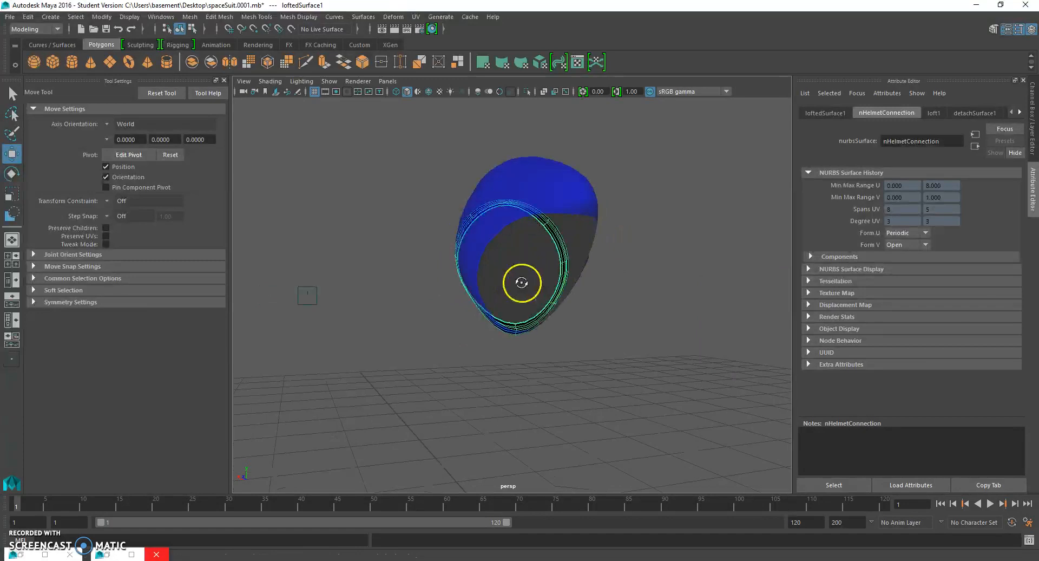
click(567, 191)
alt+drag(596, 193, 512, 177)
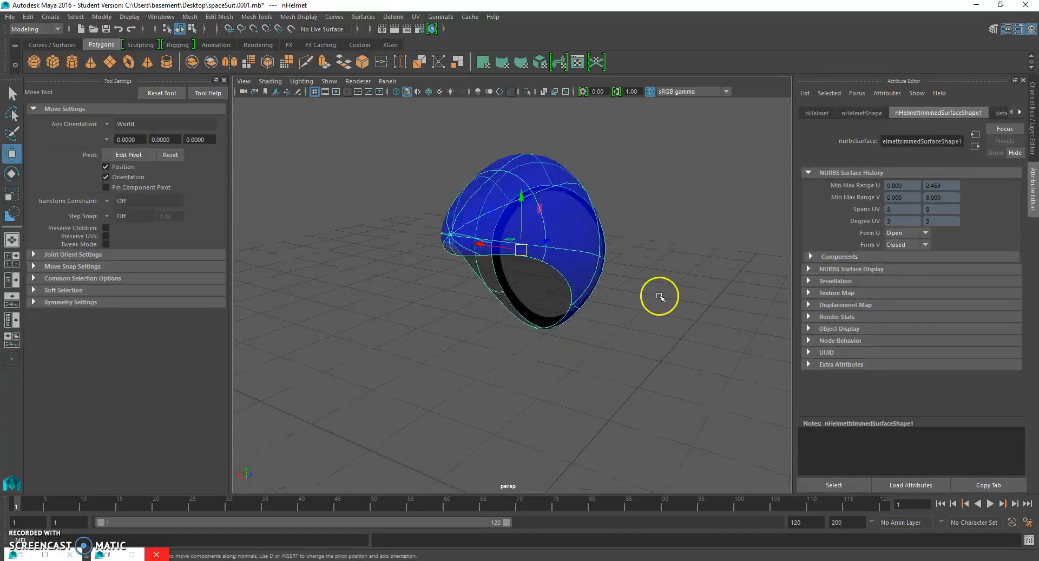
alt+drag(671, 279, 534, 209)
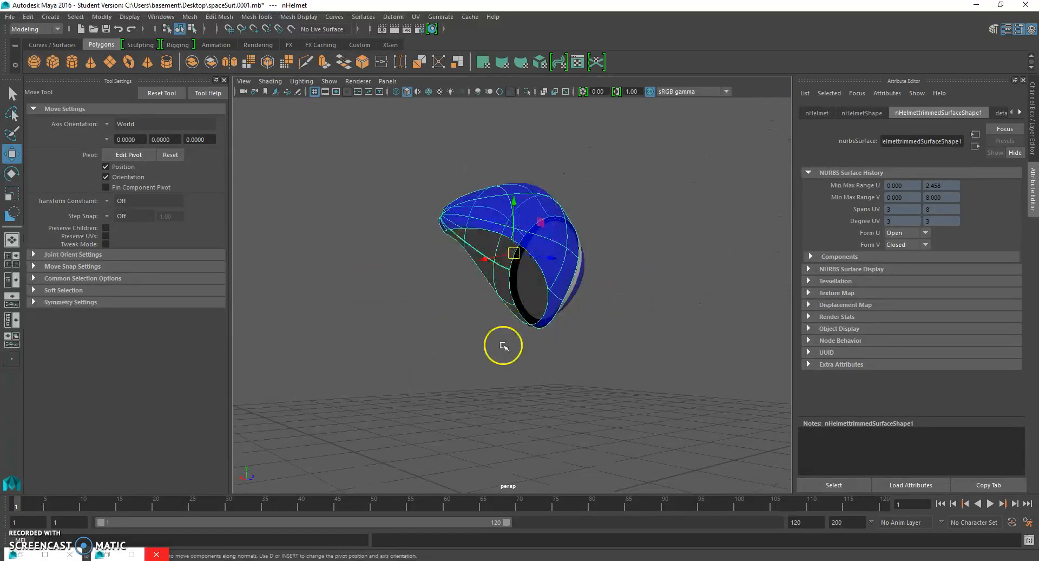